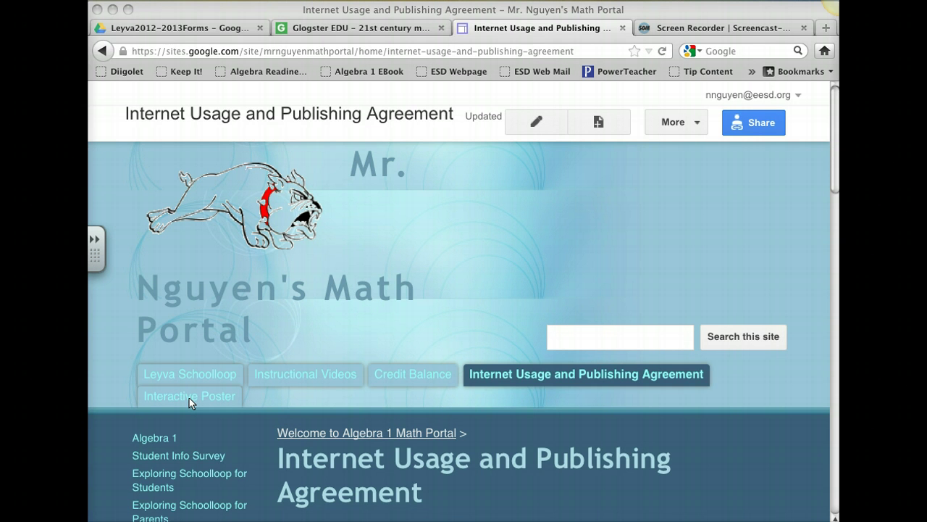
# Switch from the Google Sites agreement page to the Glogster EDU home page tab
pyautogui.click(364, 29)
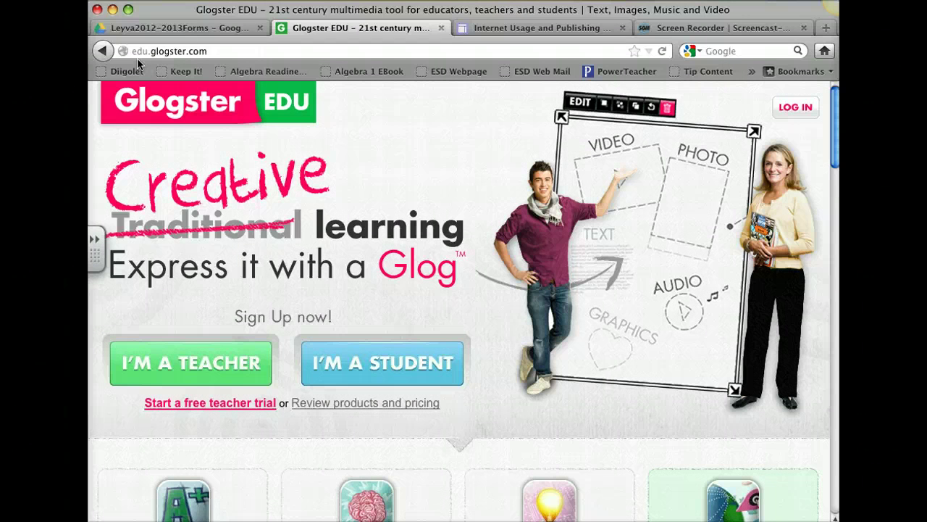
# Choose I'M A STUDENT and scroll through the Register to EDU form
pyautogui.scroll(-1, 424, 342)
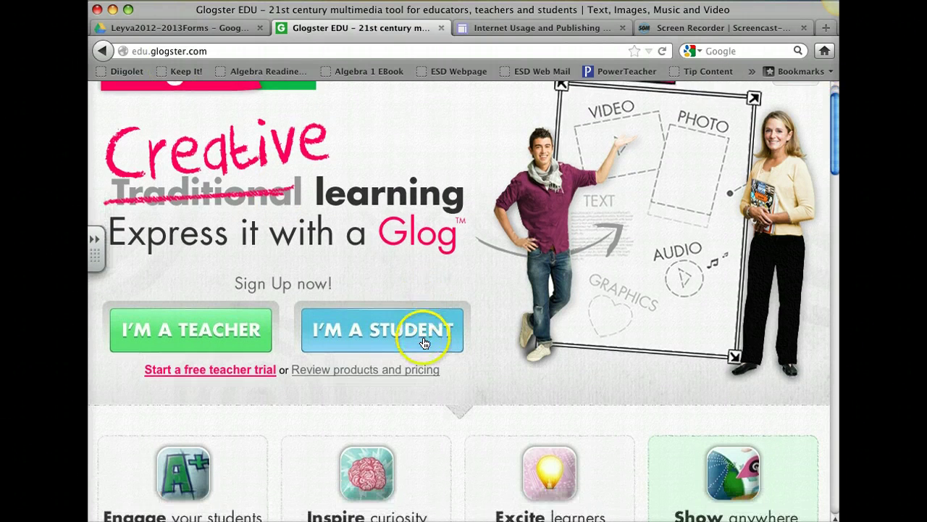
pyautogui.click(368, 343)
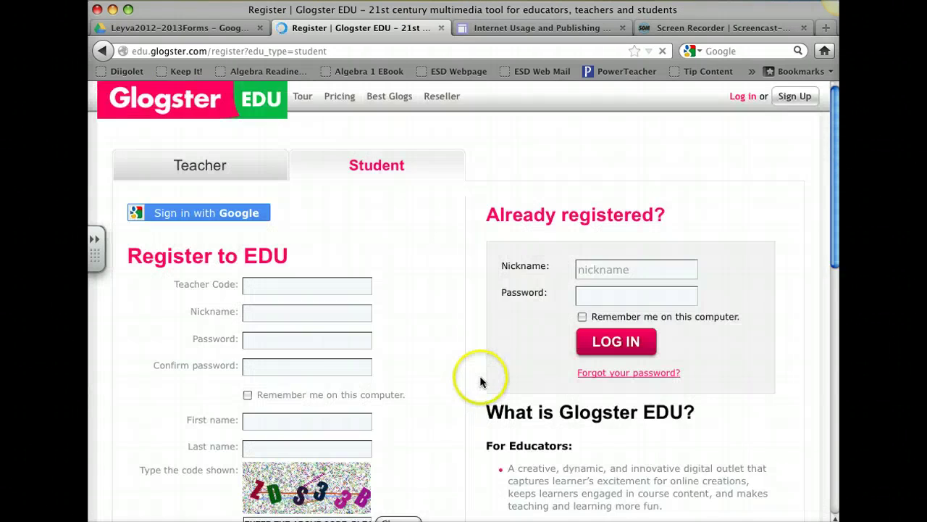
pyautogui.scroll(-3, 478, 378)
pyautogui.scroll(-1, 476, 376)
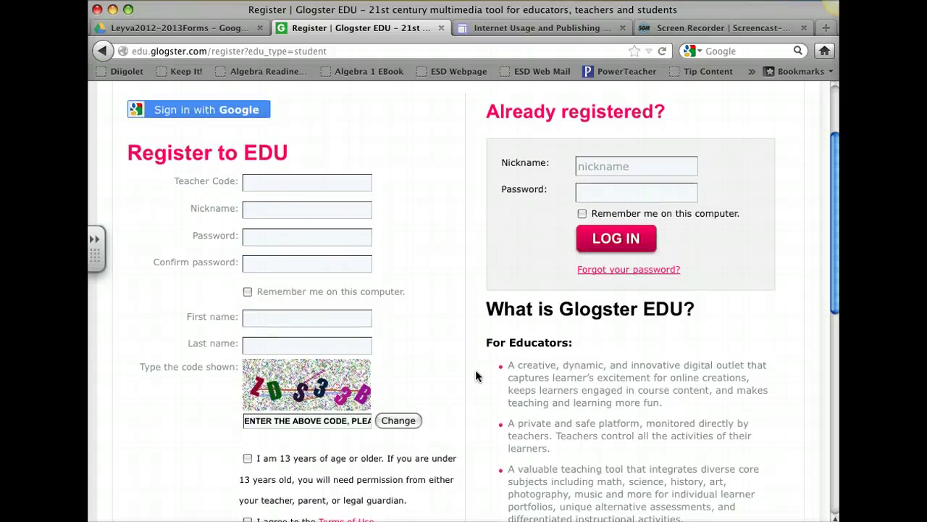
pyautogui.scroll(1, 476, 375)
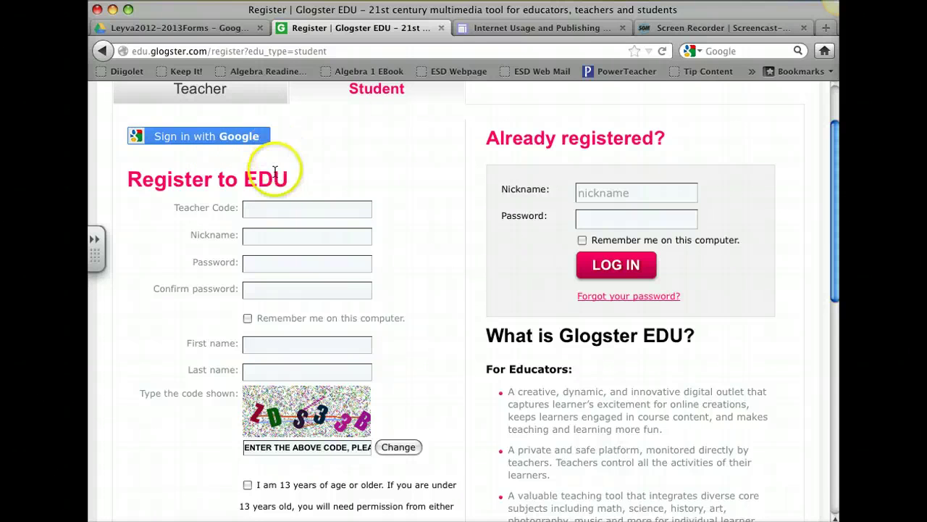
# Tick the 13-years-or-older and Terms of Use boxes on the student form
pyautogui.click(290, 236)
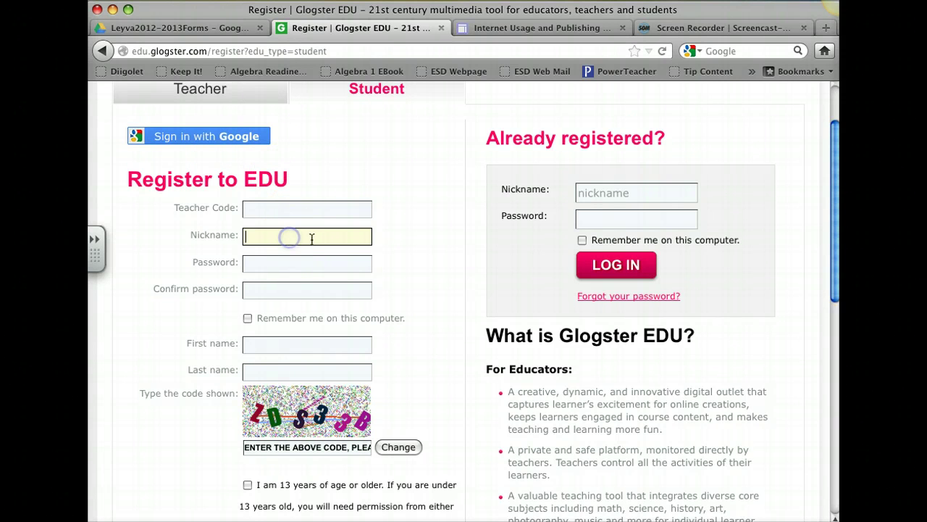
pyautogui.scroll(-3, 369, 255)
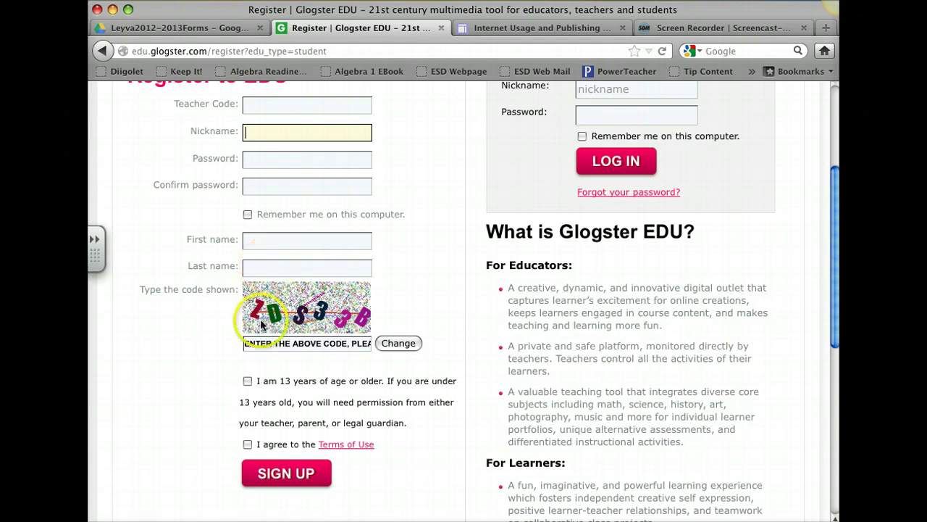
pyautogui.click(247, 381)
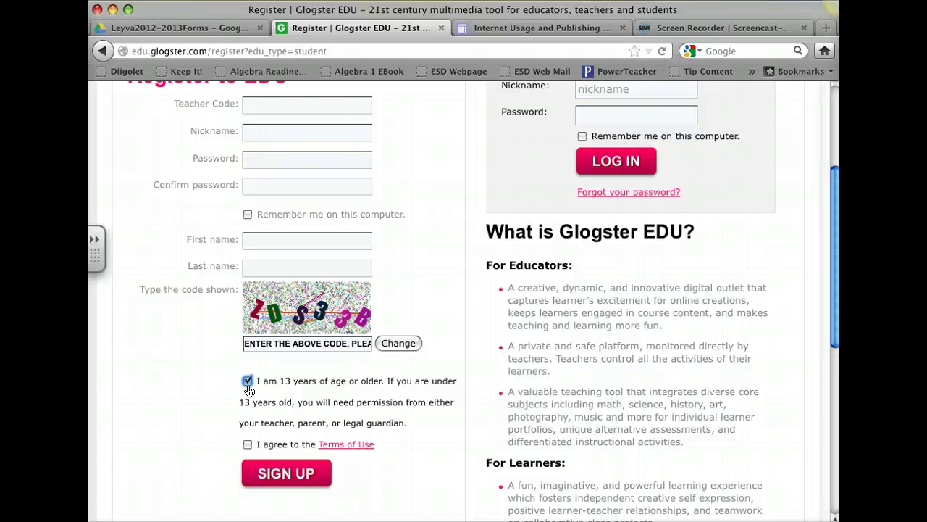
pyautogui.click(247, 444)
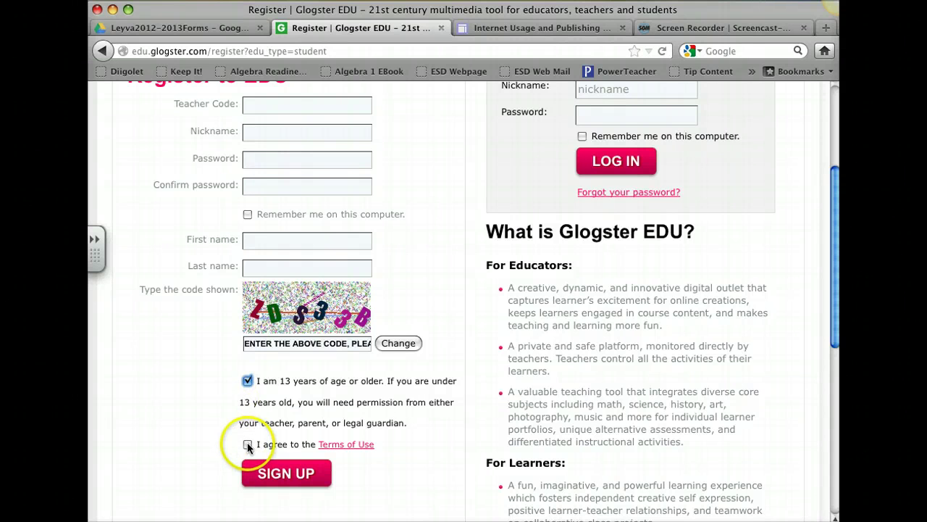
# Switch the registration form to the Teacher tab
pyautogui.scroll(1, 324, 346)
pyautogui.scroll(3, 324, 346)
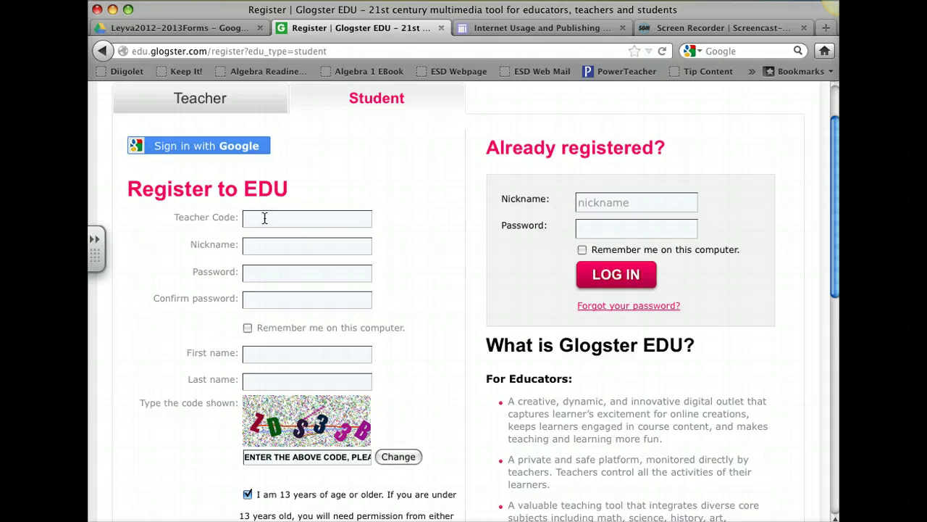
pyautogui.scroll(2, 290, 217)
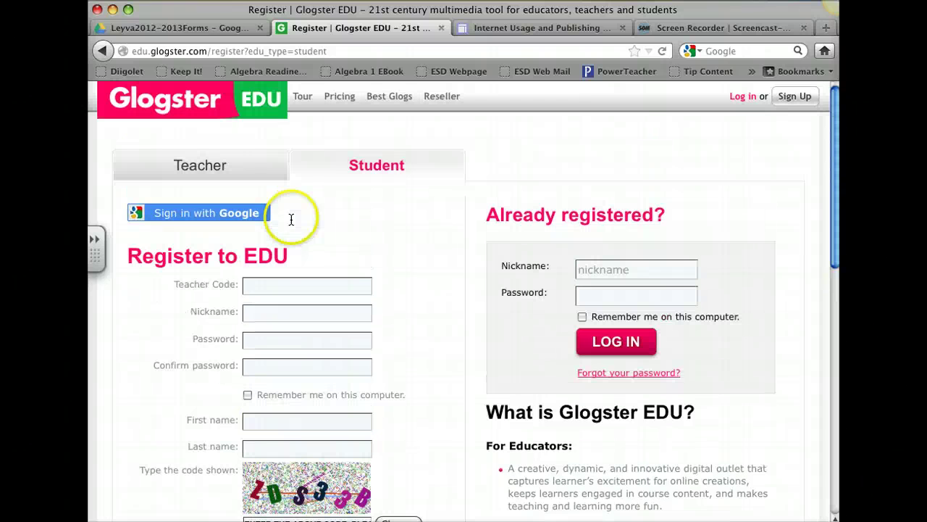
pyautogui.click(206, 160)
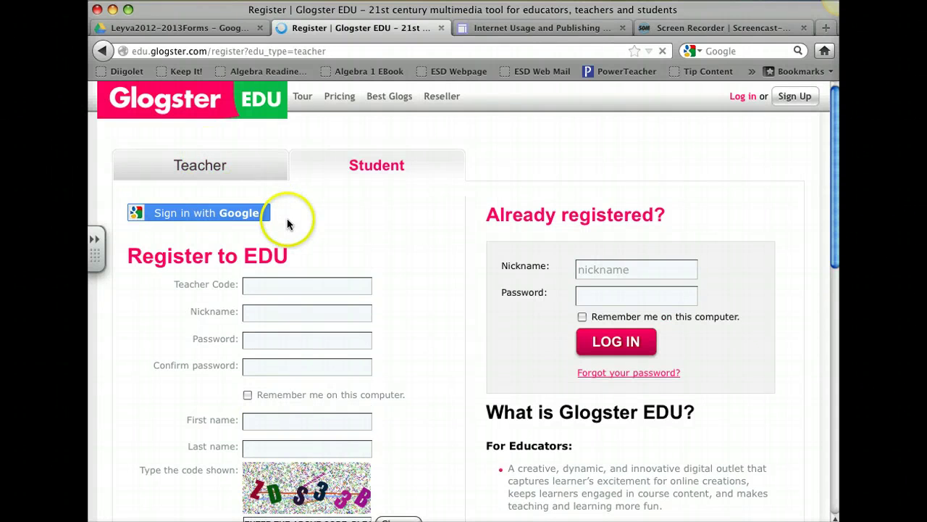
# Sign in with Google and highlight the teacher code on My dashboard
pyautogui.click(195, 213)
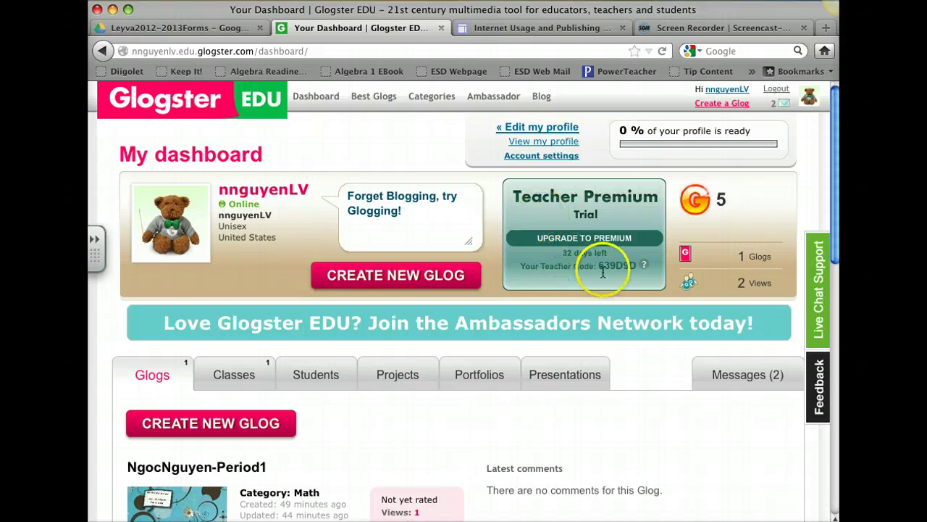
pyautogui.moveTo(636, 266); pyautogui.dragTo(599, 263)
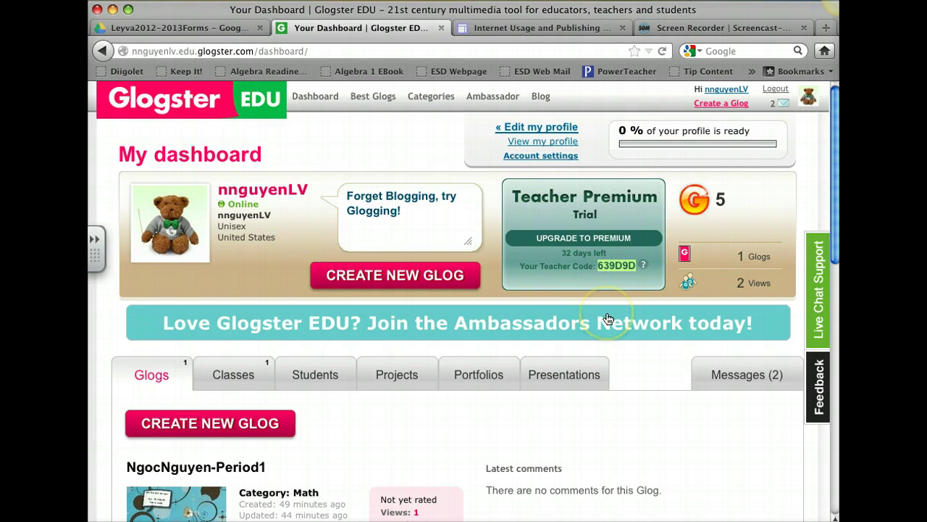
pyautogui.click(624, 364)
# Zoom the dashboard in several steps to enlarge the teacher code
pyautogui.click(254, 0)
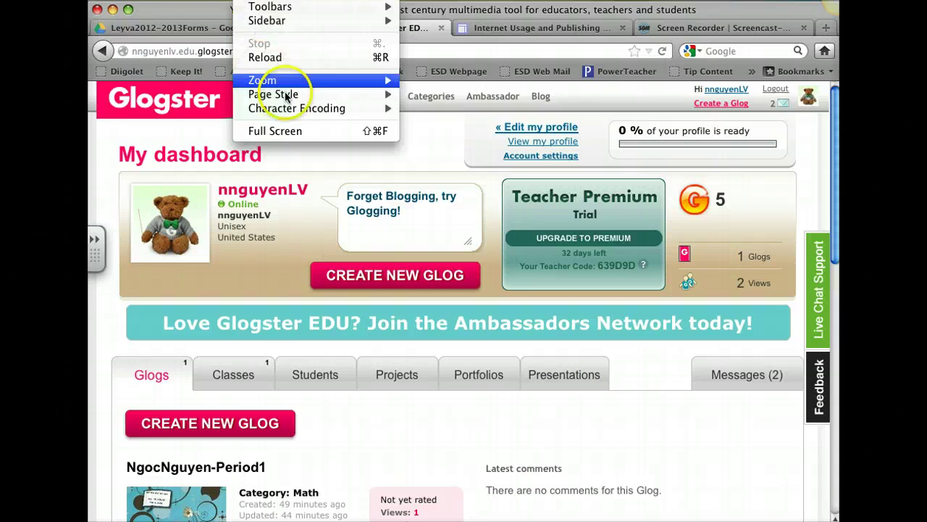
pyautogui.moveTo(365, 80)
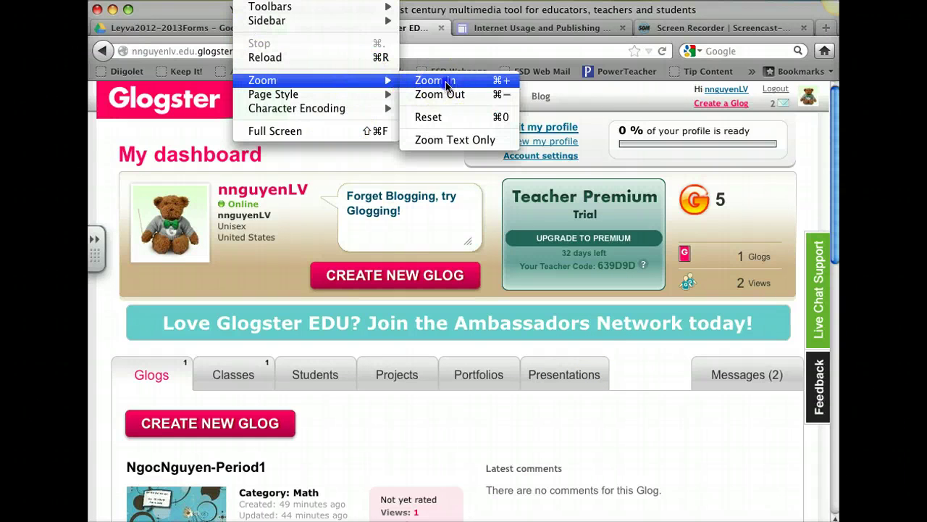
pyautogui.click(439, 81)
pyautogui.hscroll(2, 616, 336)
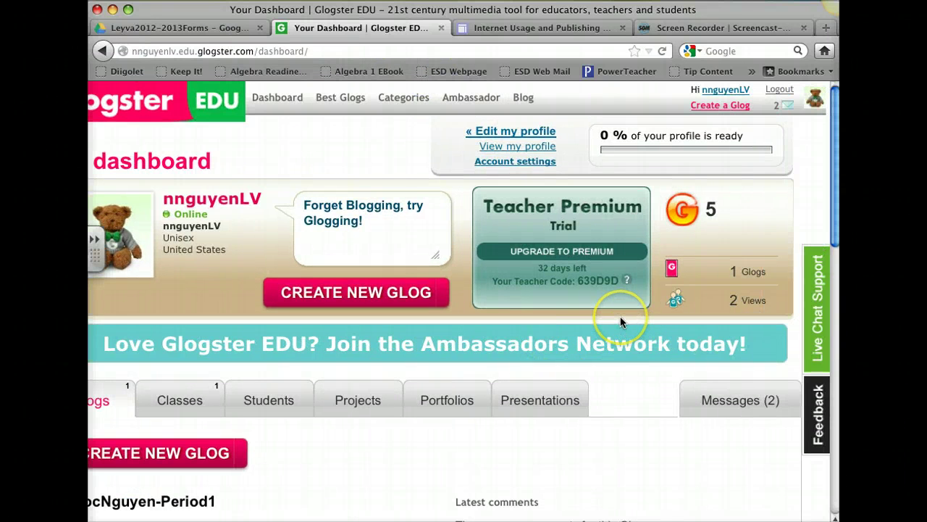
pyautogui.press('super+plus')
pyautogui.press('super+plus')
pyautogui.press('super+plus')
pyautogui.press('super+plus')
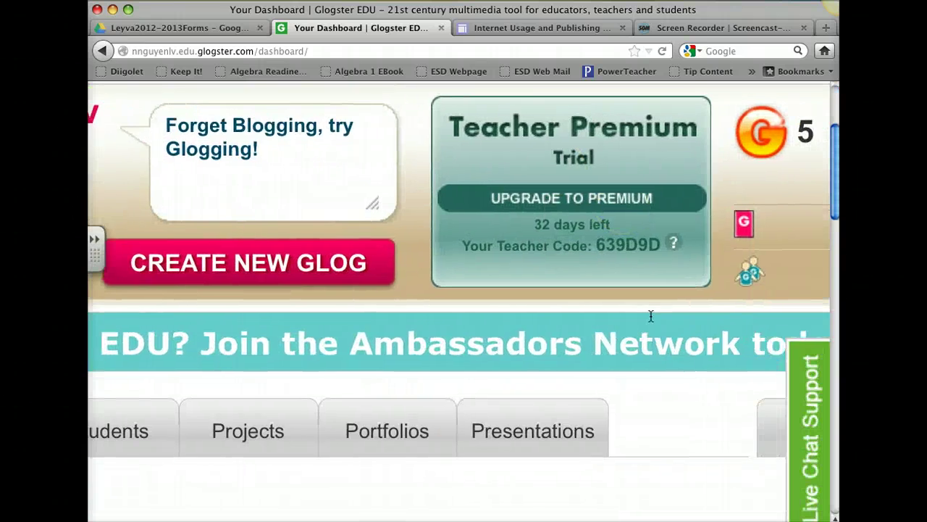
pyautogui.scroll(1, 650, 316)
pyautogui.hscroll(1, 650, 316)
pyautogui.moveTo(621, 286); pyautogui.dragTo(558, 286)
pyautogui.press('super+plus')
pyautogui.press('super+plus')
pyautogui.press('super+plus')
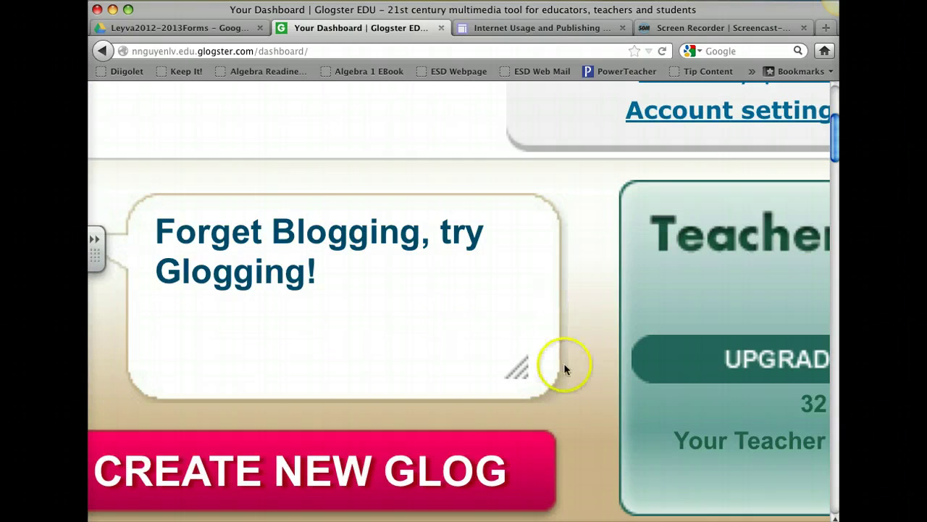
pyautogui.hscroll(3, 564, 363)
pyautogui.scroll(-2, 565, 368)
pyautogui.hscroll(1, 565, 368)
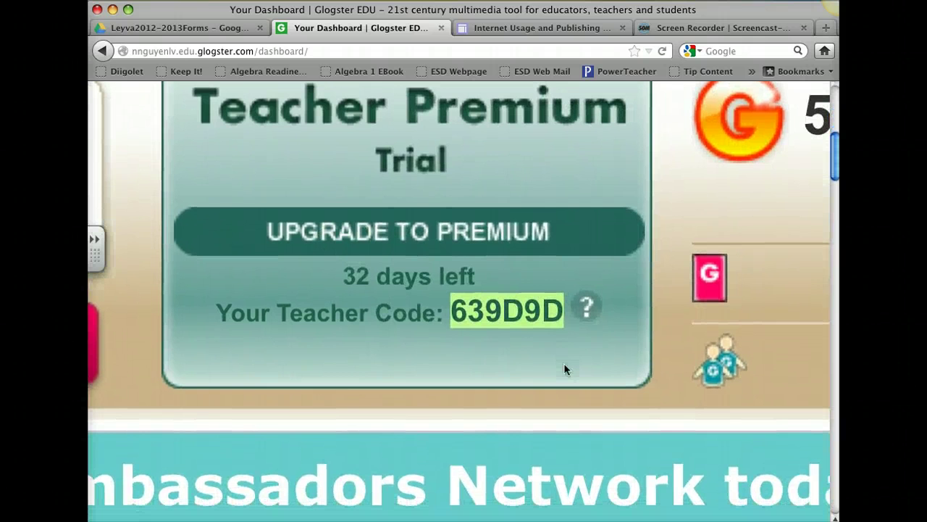
# Zoom the dashboard back out to its normal size
pyautogui.click(191, 470)
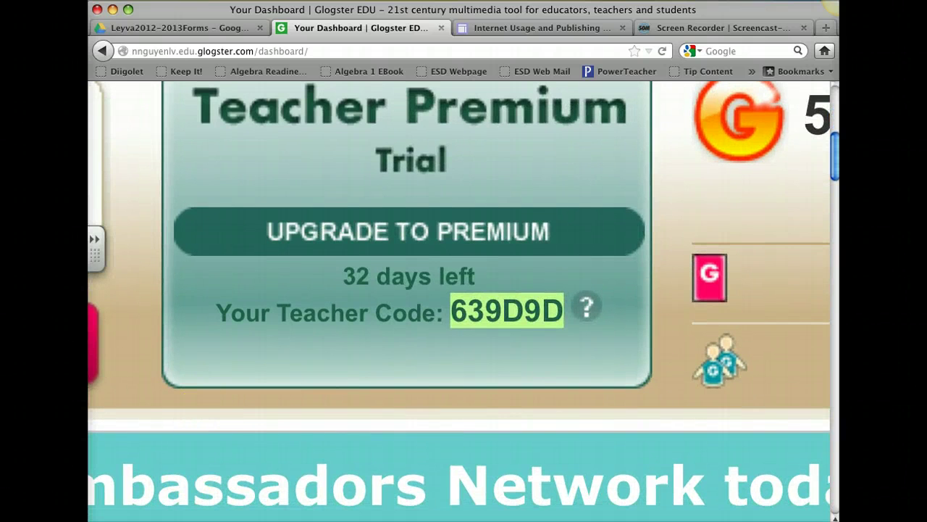
pyautogui.scroll(-3, 571, 210)
pyautogui.click(570, 211)
pyautogui.click(542, 254)
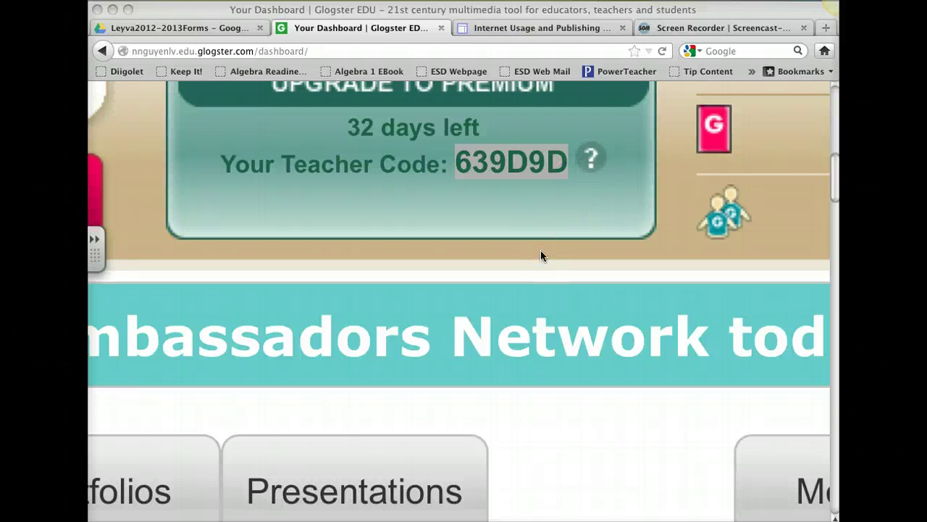
pyautogui.click(540, 250)
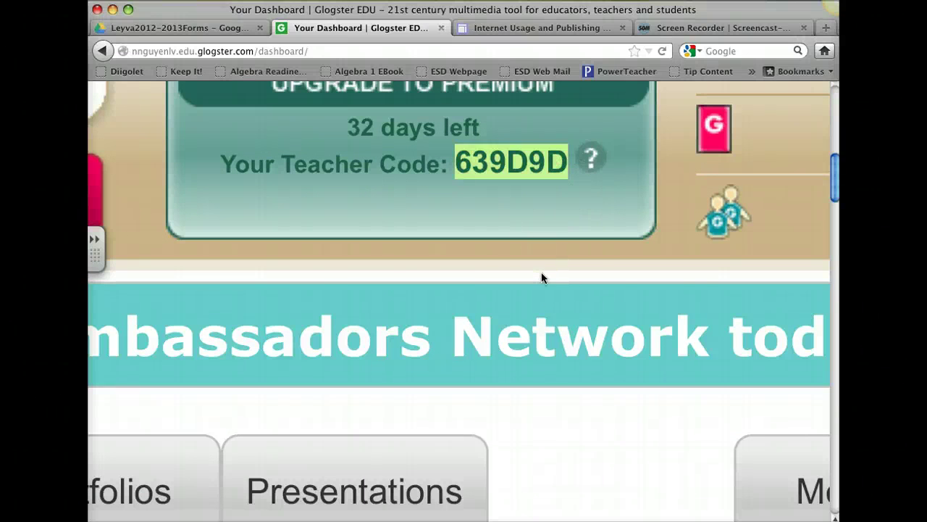
pyautogui.press('super+minus')
pyautogui.press('super+minus')
pyautogui.press('super+minus')
pyautogui.click(541, 272)
pyautogui.press('super+minus')
pyautogui.press('super+minus')
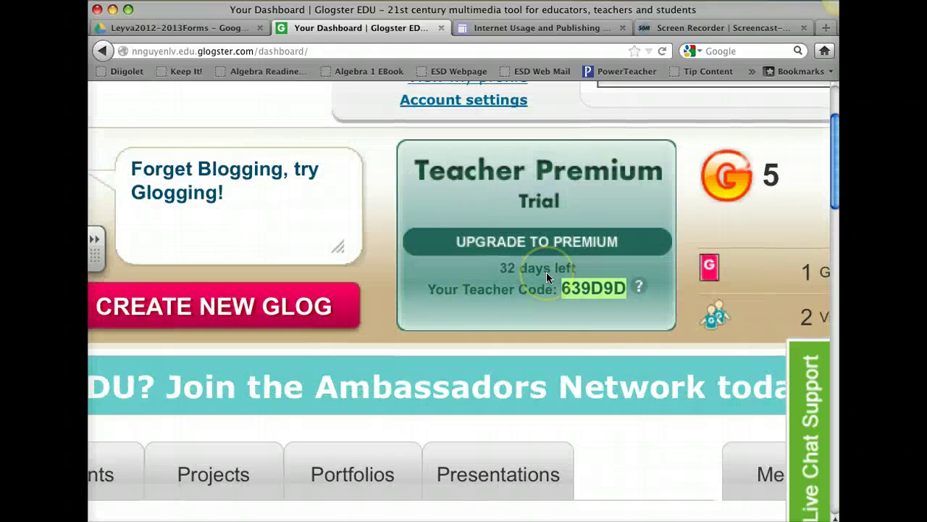
pyautogui.hscroll(-2, 546, 272)
pyautogui.press('super+minus')
pyautogui.press('super+minus')
pyautogui.press('super+minus')
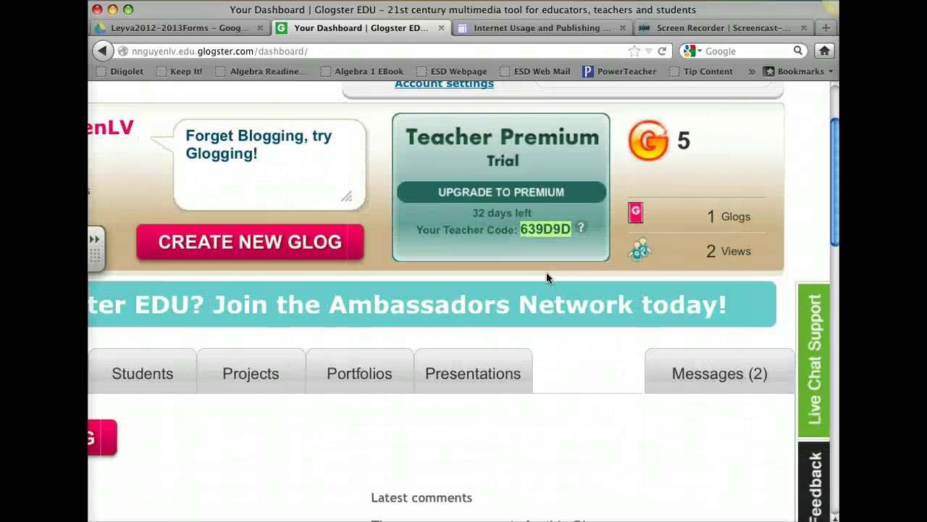
pyautogui.scroll(-5, 546, 272)
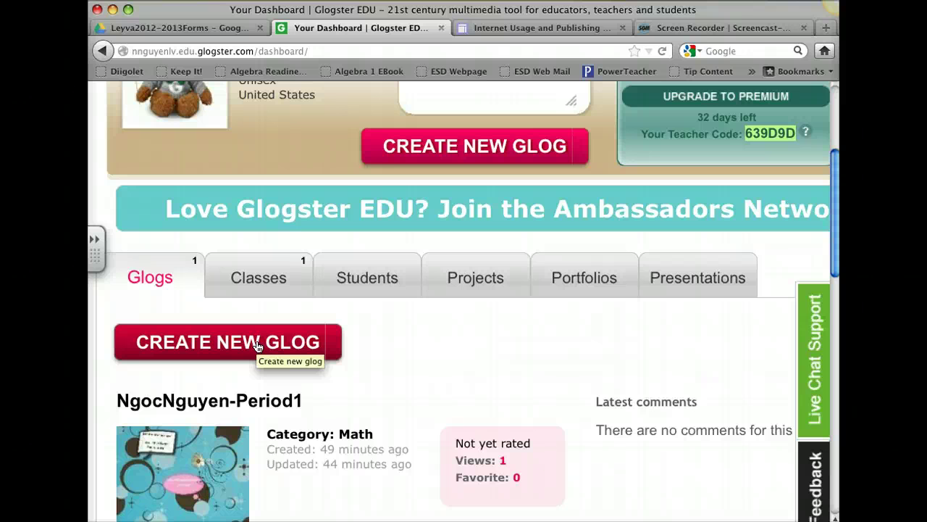
# Create a new glog and fit the blank editor canvas into view
pyautogui.click(258, 345)
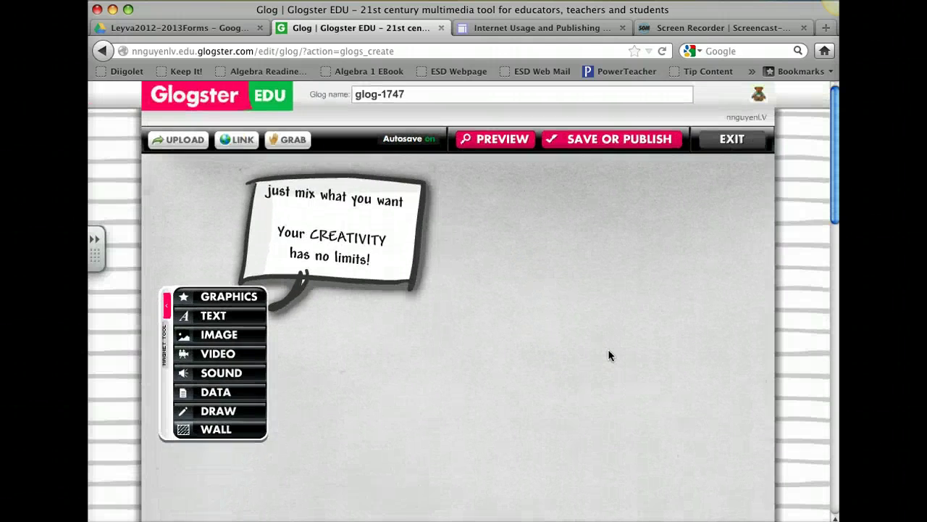
pyautogui.click(666, 318)
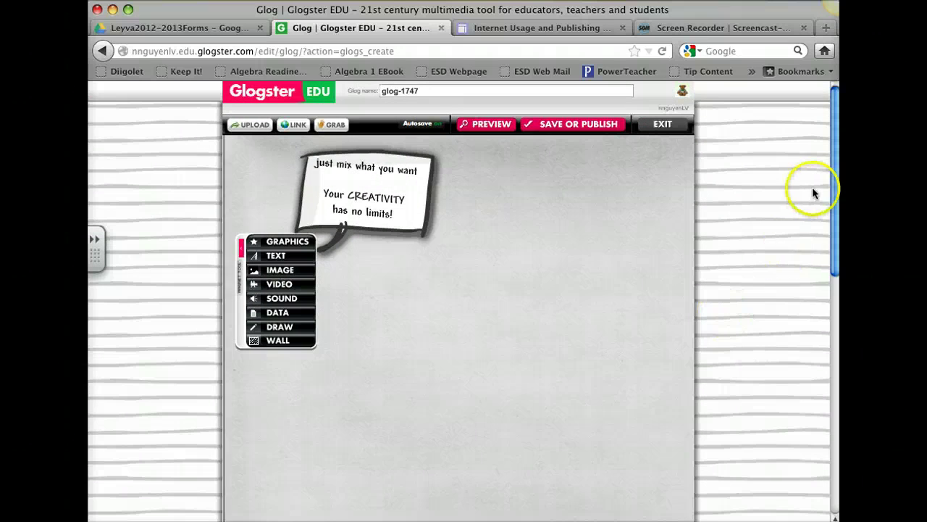
pyautogui.moveTo(834, 242); pyautogui.dragTo(824, 209)
pyautogui.click(555, 251)
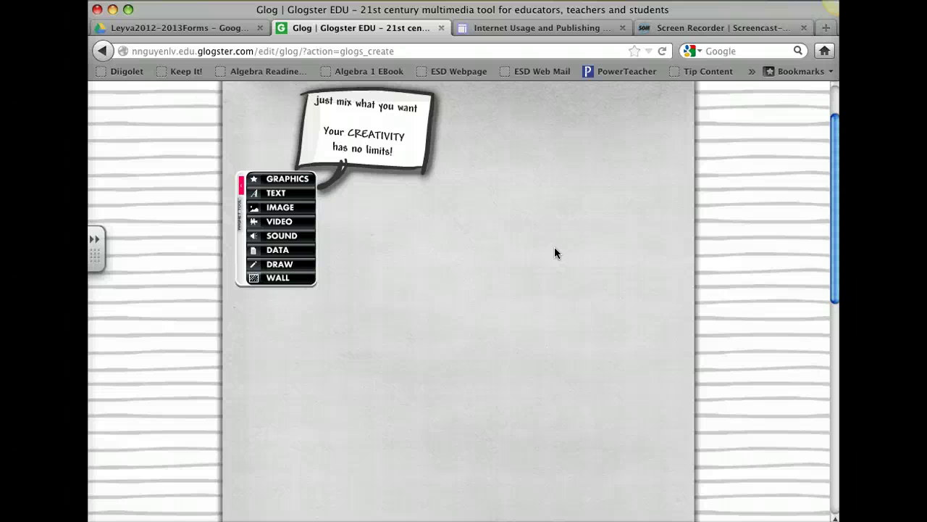
# Add the wooden plank text sticker from page 8 of the TEXT gallery
pyautogui.click(276, 193)
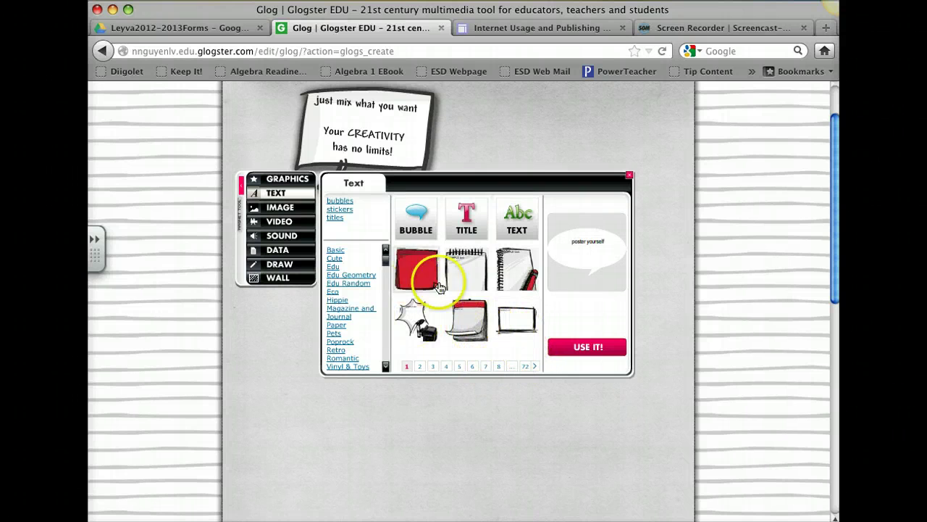
pyautogui.click(498, 366)
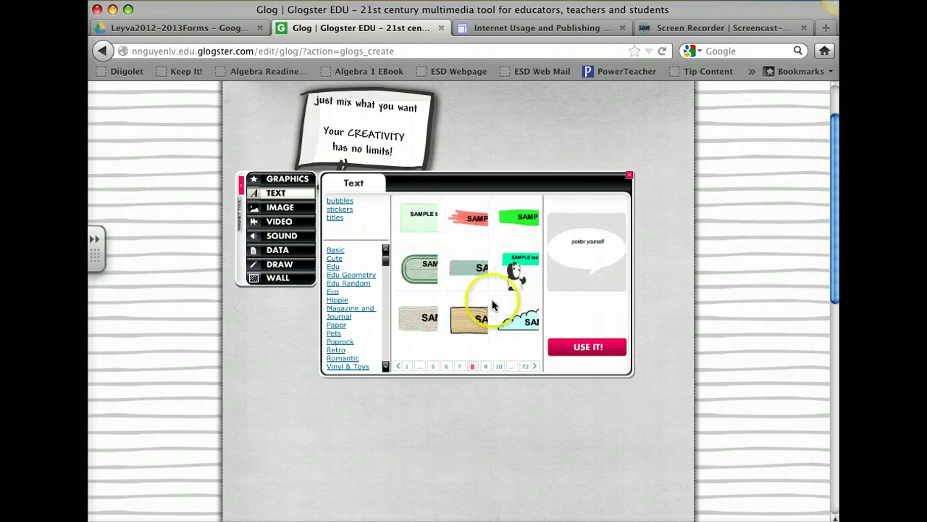
pyautogui.click(478, 326)
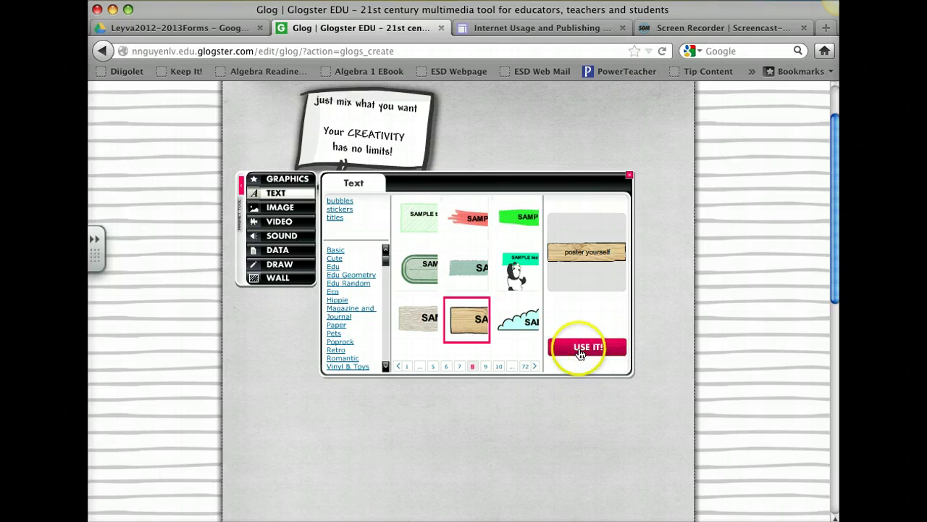
pyautogui.click(580, 351)
pyautogui.click(629, 175)
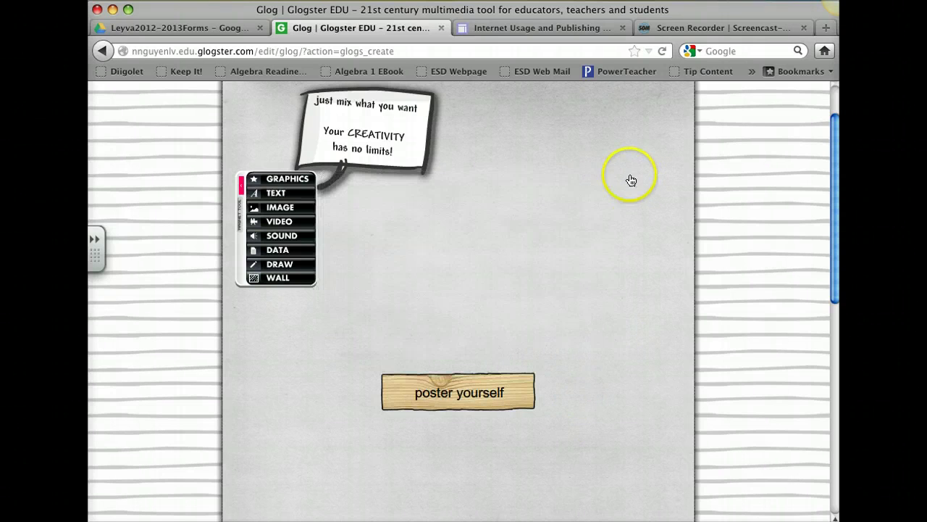
# Move the wooden sign and enlarge it to span the canvas width
pyautogui.click(473, 381)
pyautogui.moveTo(473, 384); pyautogui.dragTo(472, 250)
pyautogui.moveTo(500, 279); pyautogui.dragTo(577, 423)
pyautogui.moveTo(578, 364); pyautogui.dragTo(371, 419)
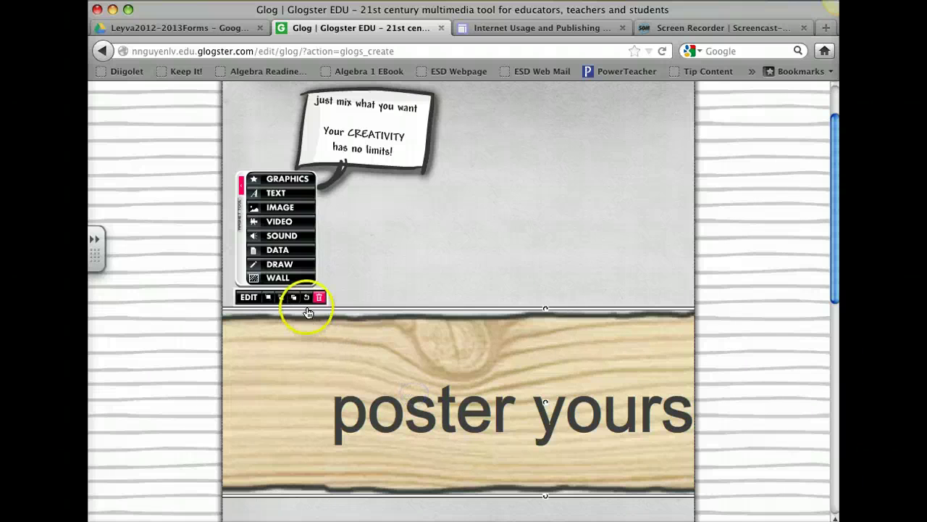
# Replace the plank's text with the placeholder letters 'dklajlkfjsdkjlasdf'
pyautogui.click(247, 298)
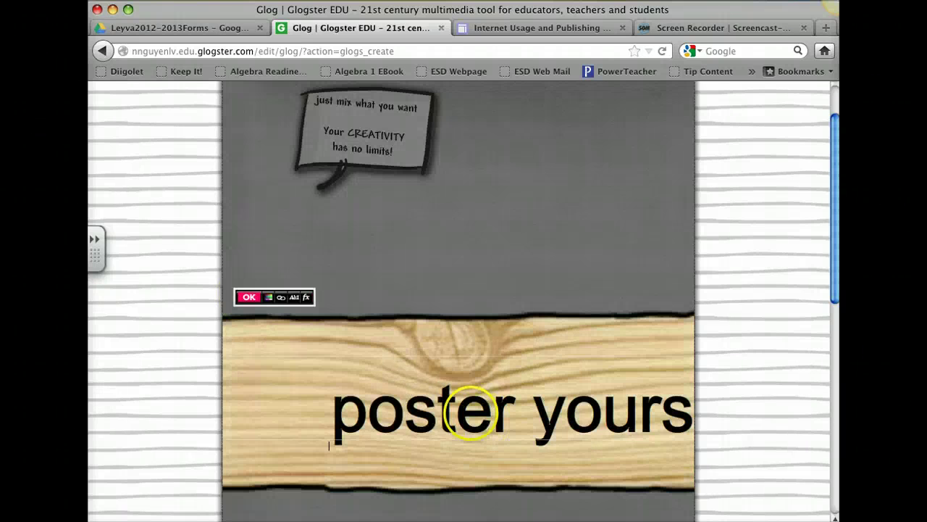
pyautogui.write('dklajlkfjsdkjlasdf')
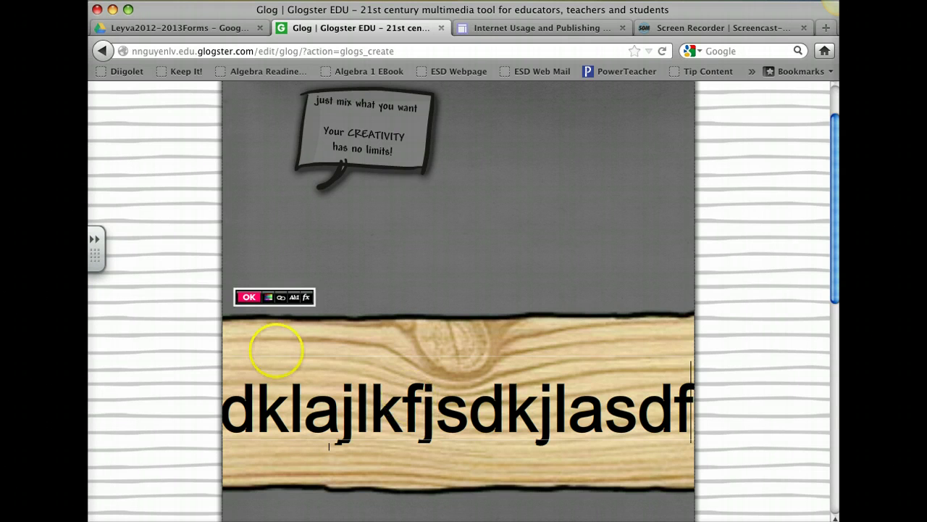
pyautogui.click(239, 300)
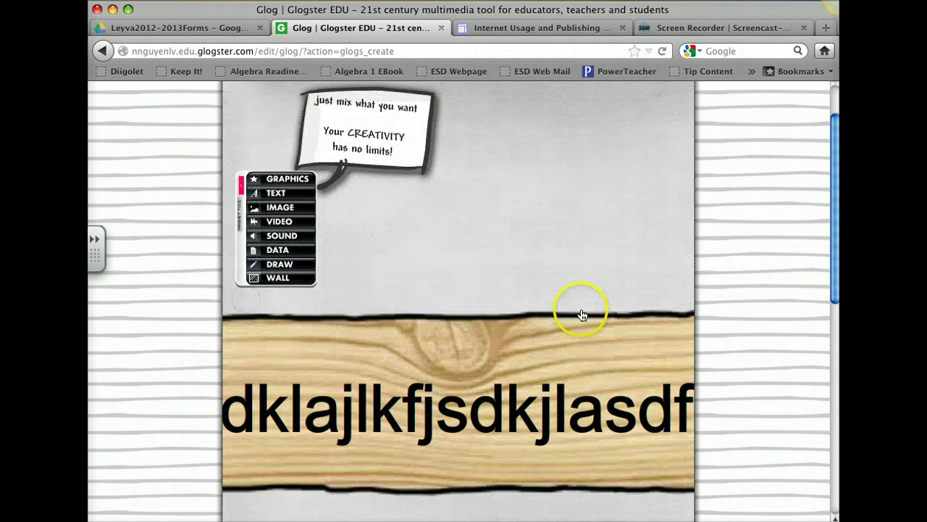
# Add the red desk-and-chair graphic and position it beneath the raised plank
pyautogui.click(287, 179)
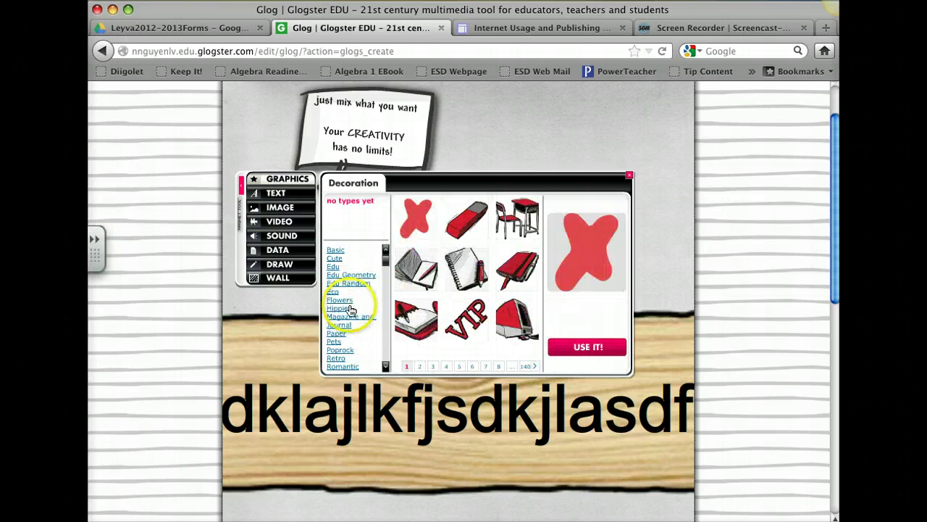
pyautogui.click(517, 215)
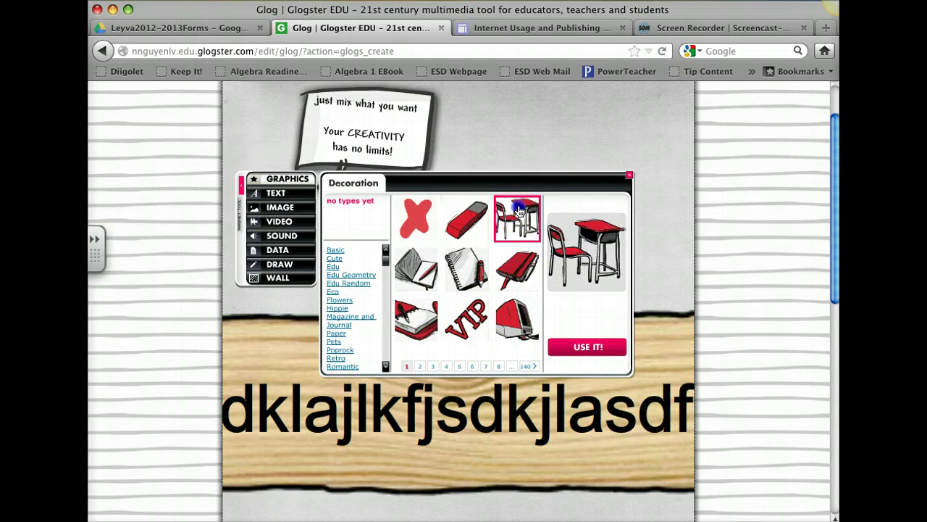
pyautogui.click(588, 345)
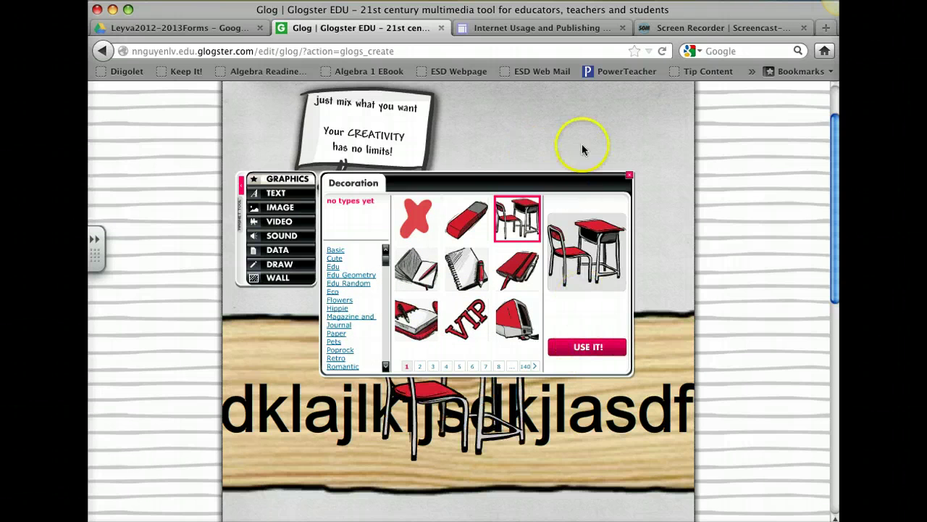
pyautogui.click(630, 176)
pyautogui.click(518, 336)
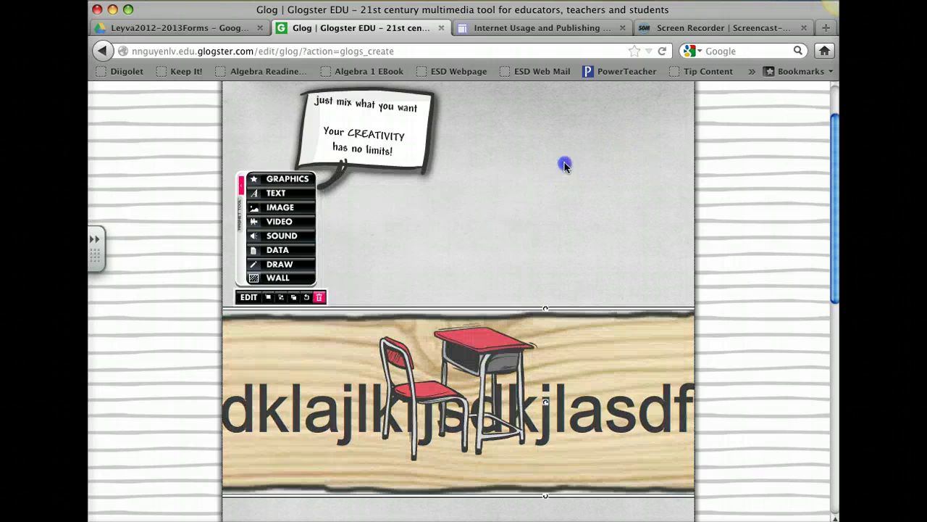
pyautogui.moveTo(498, 507); pyautogui.dragTo(499, 332)
pyautogui.click(560, 345)
pyautogui.moveTo(483, 373); pyautogui.dragTo(372, 400)
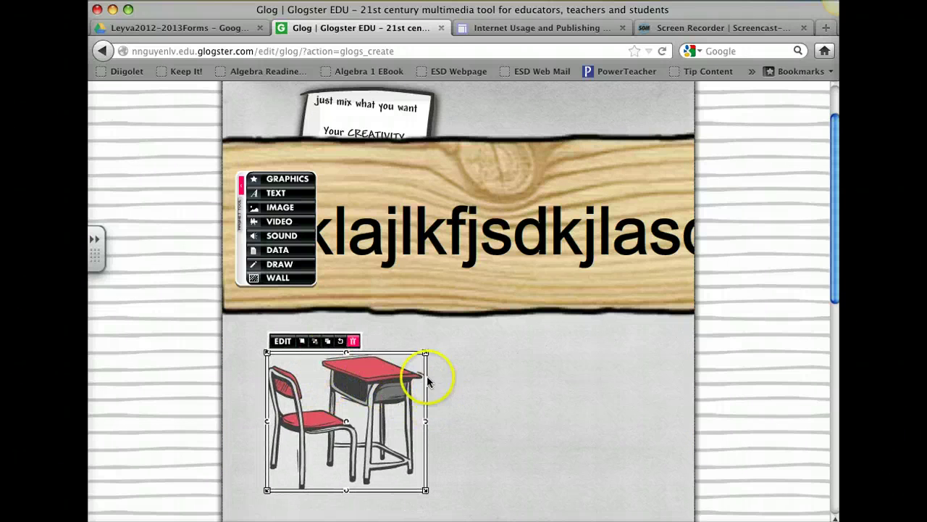
pyautogui.click(515, 390)
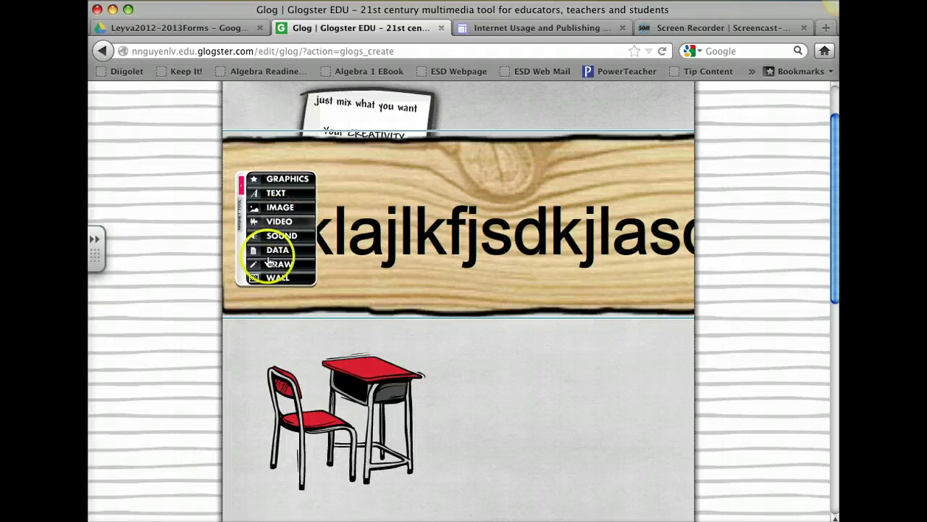
# Apply the yellow swirl Poprock wall as background, replacing the dotted one first tried
pyautogui.click(277, 279)
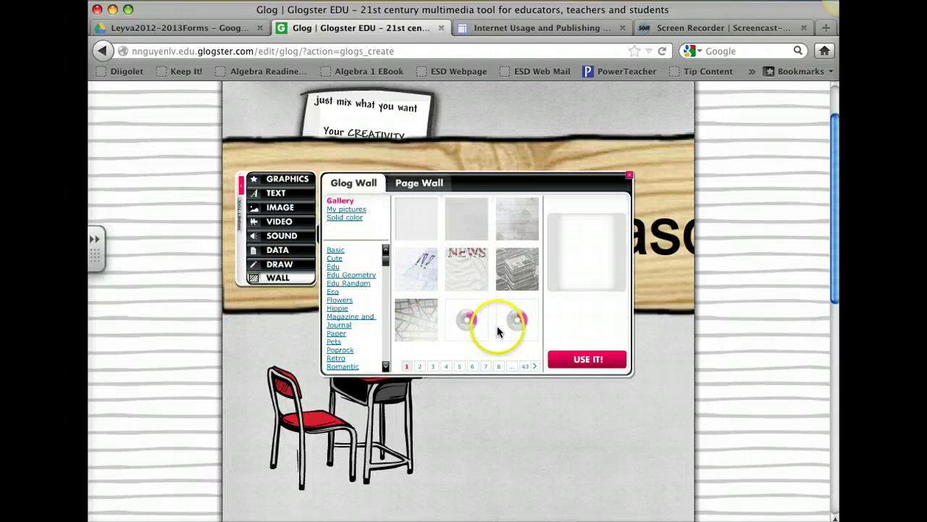
pyautogui.click(340, 350)
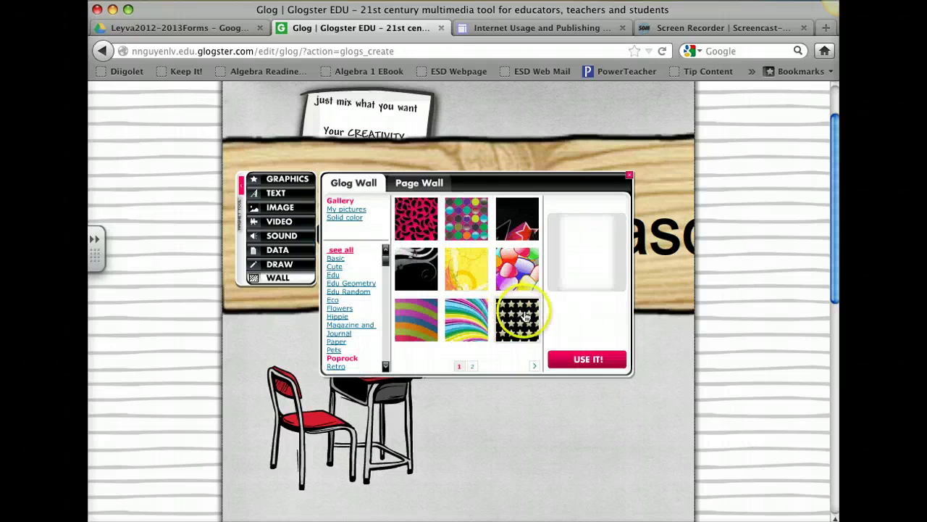
pyautogui.click(466, 226)
pyautogui.click(600, 370)
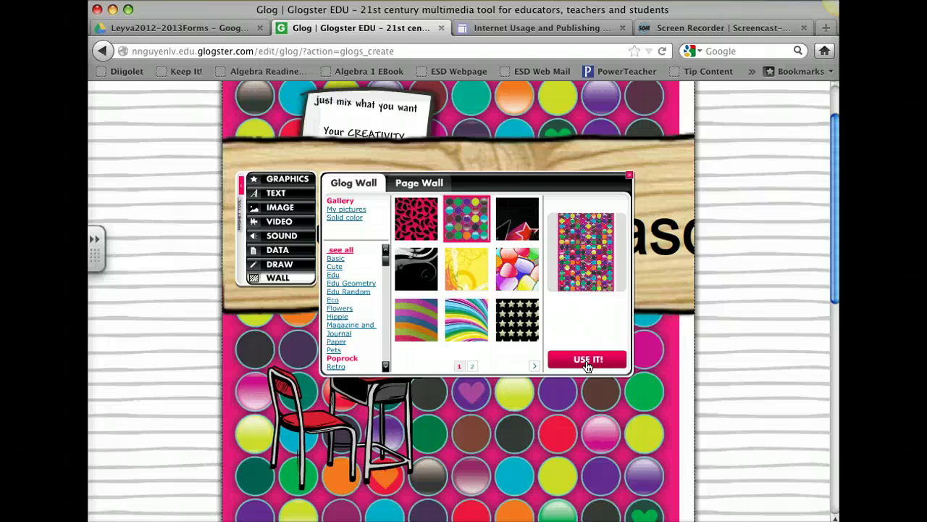
pyautogui.click(467, 269)
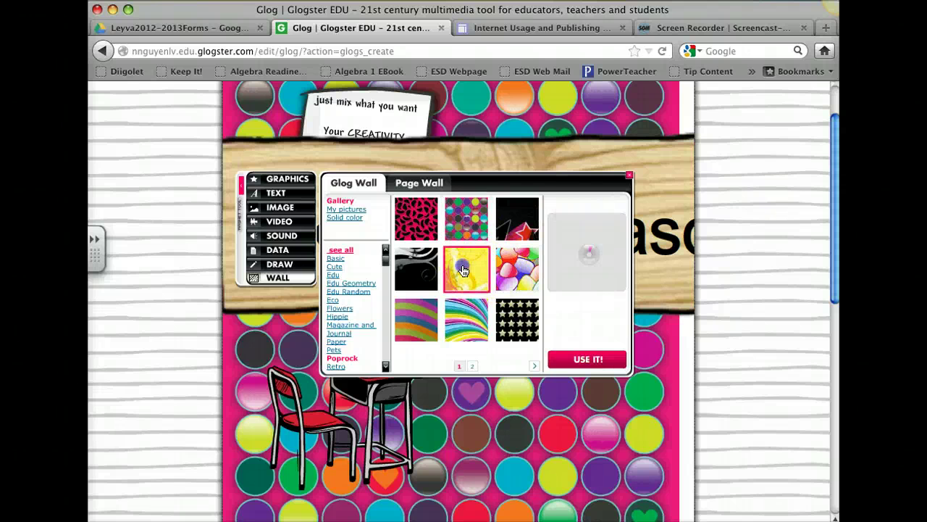
pyautogui.click(580, 359)
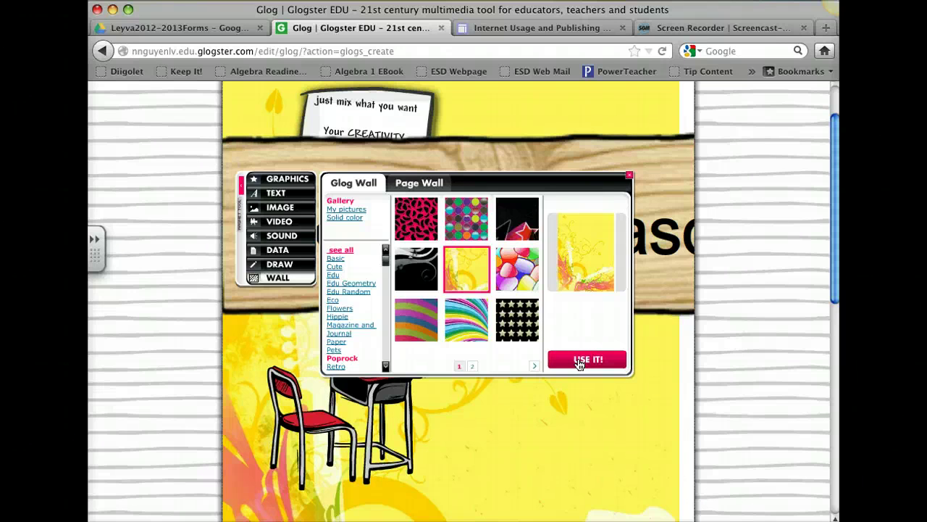
pyautogui.click(629, 175)
pyautogui.moveTo(834, 251); pyautogui.dragTo(833, 449)
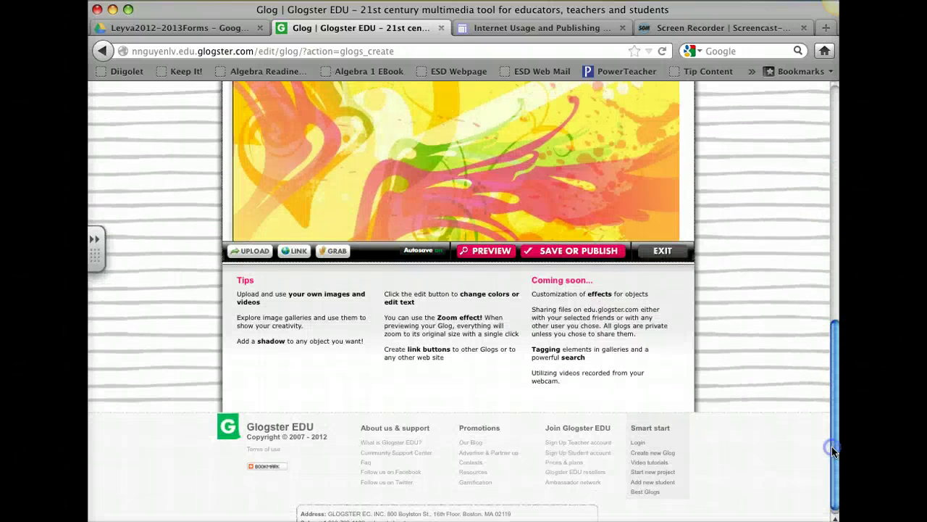
# Rename the glog from glog-1747 to the student's name and period 2
pyautogui.click(578, 257)
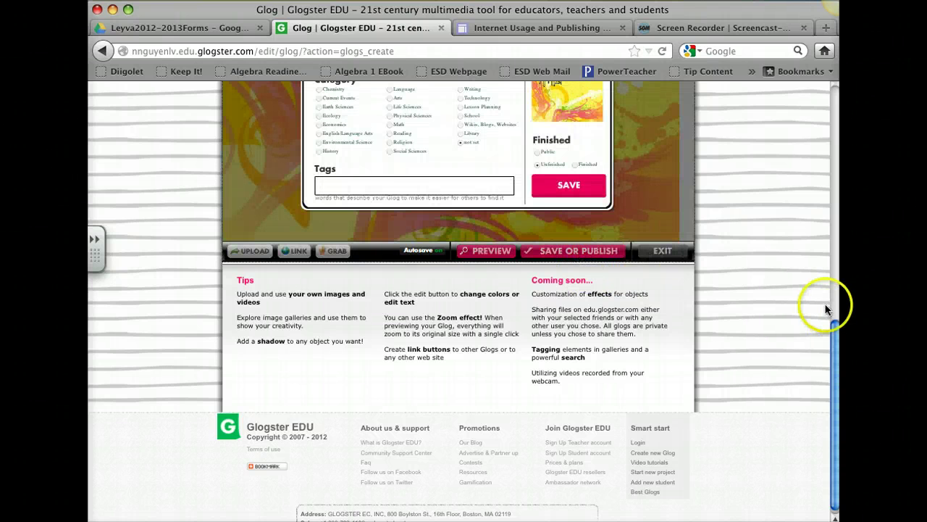
pyautogui.scroll(5, 826, 368)
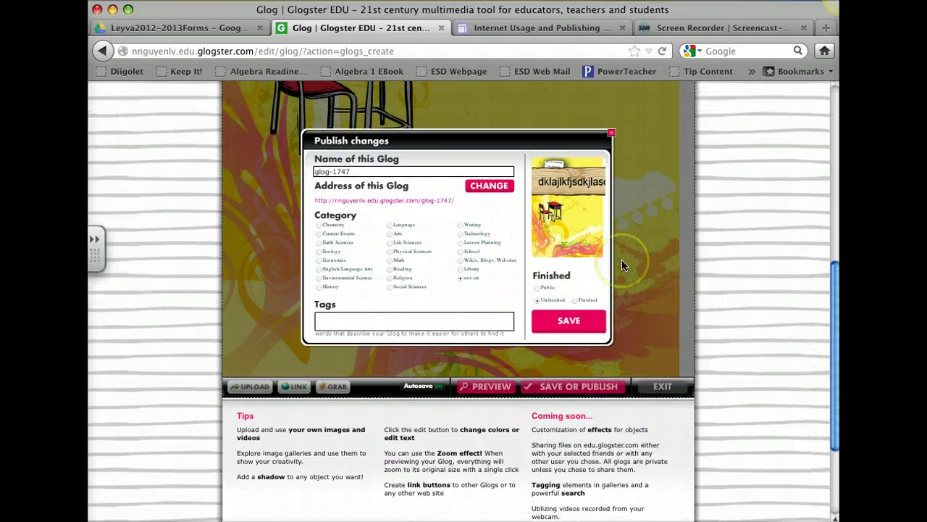
pyautogui.press('super+plus')
pyautogui.press('super+plus')
pyautogui.press('super+plus')
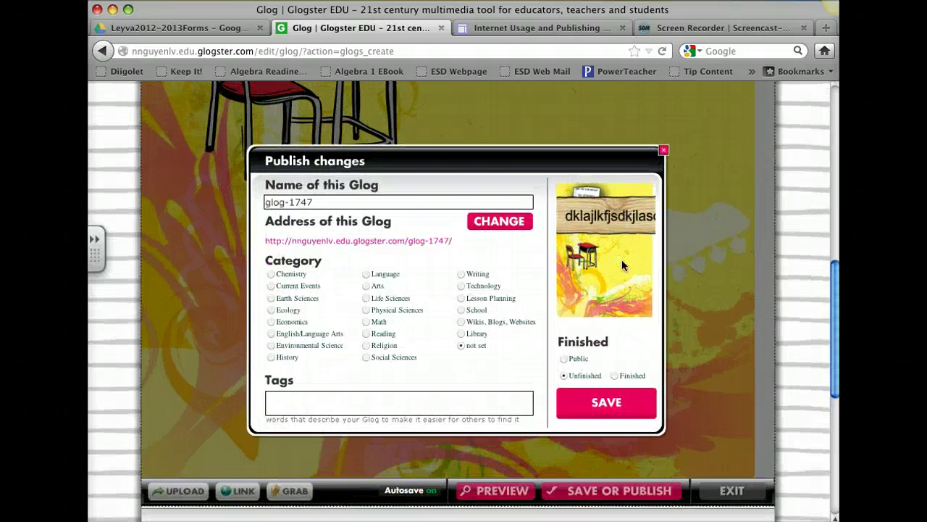
pyautogui.click(252, 140)
pyautogui.press('super+plus')
pyautogui.moveTo(297, 217); pyautogui.dragTo(234, 216)
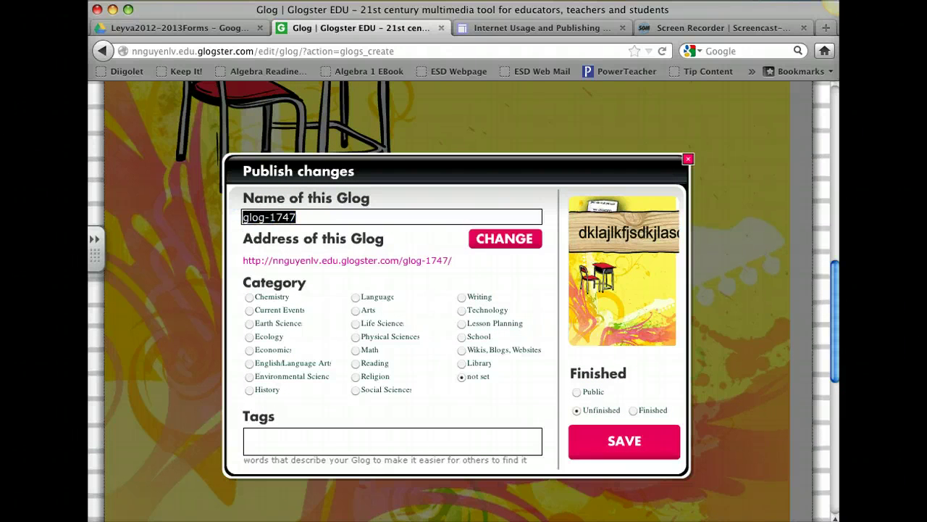
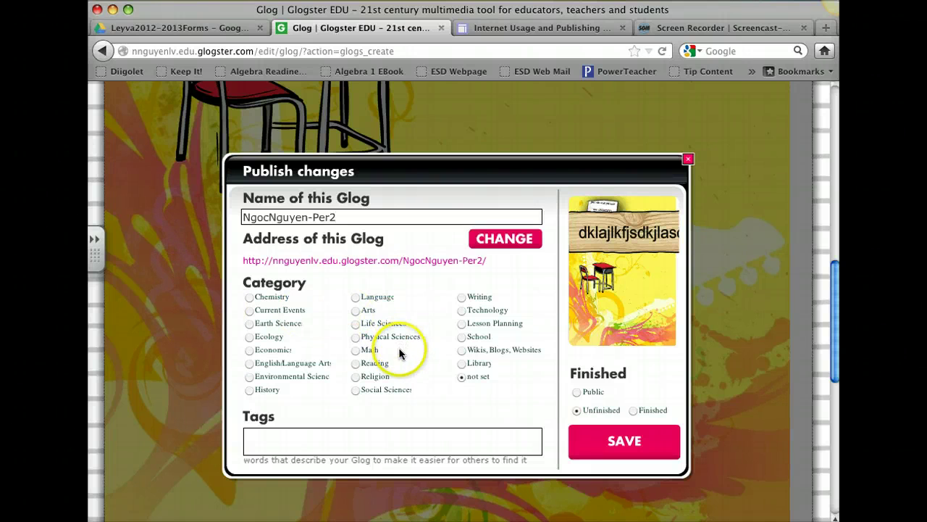
# File the glog under Math, mark it Finished, and save and publish
pyautogui.click(355, 350)
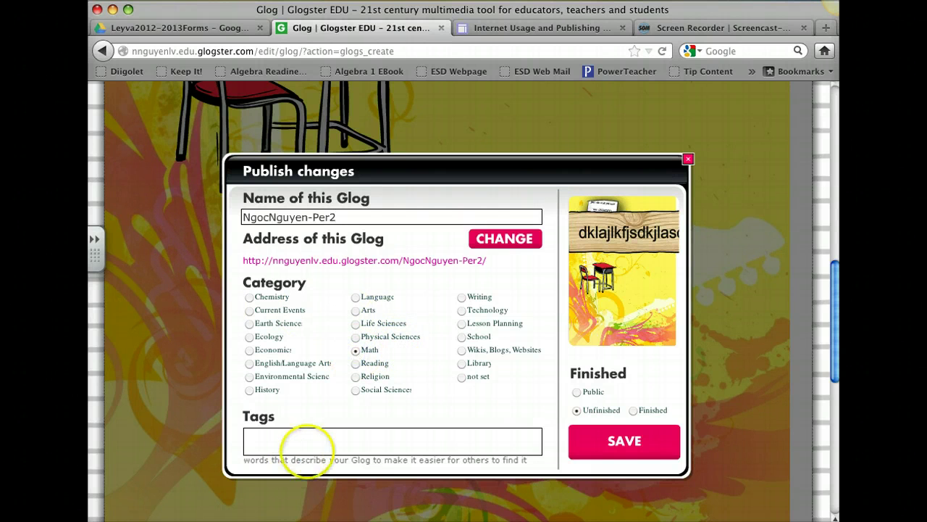
pyautogui.click(313, 442)
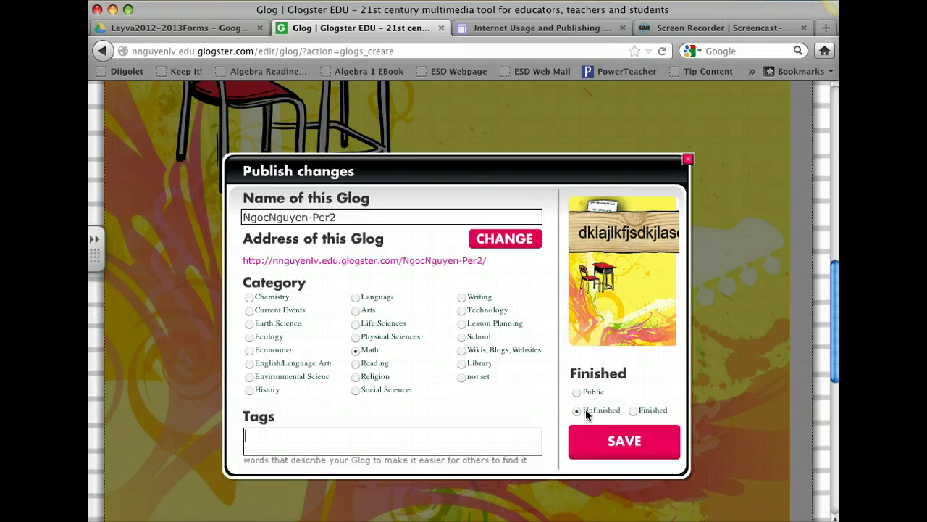
pyautogui.click(633, 410)
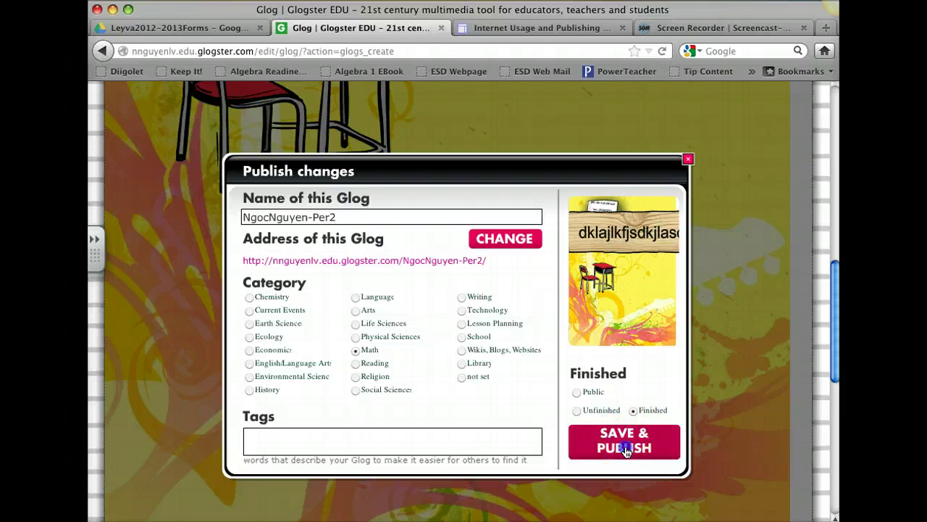
pyautogui.click(626, 449)
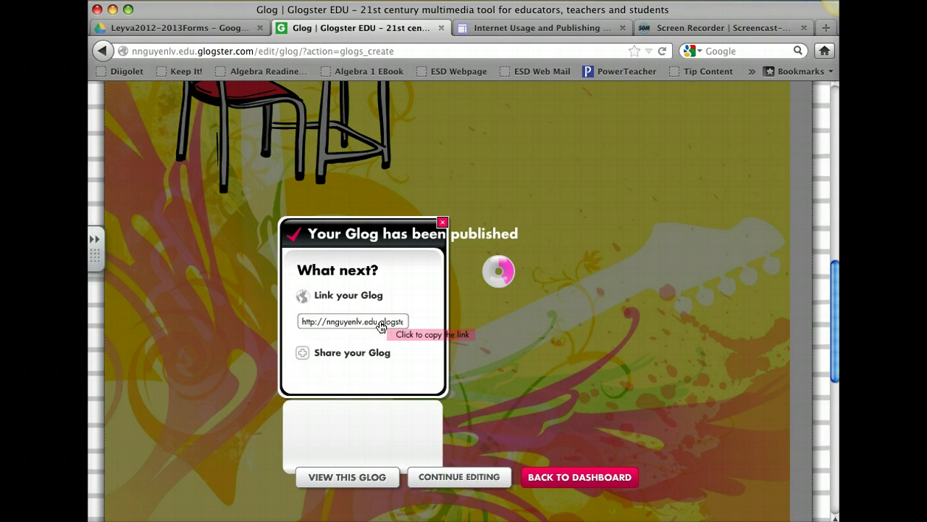
# Copy the published glog's link and switch to the Evergreen School District Safari window
pyautogui.click(381, 326)
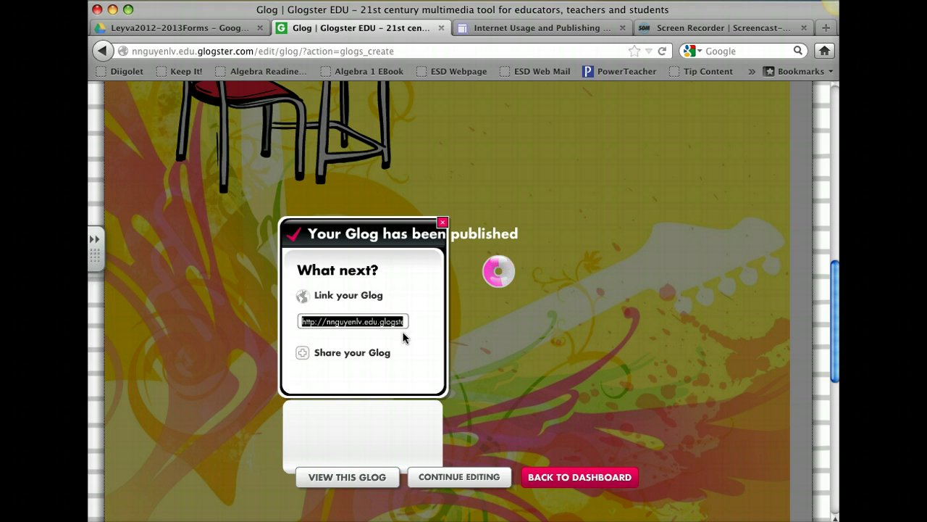
pyautogui.click(401, 326)
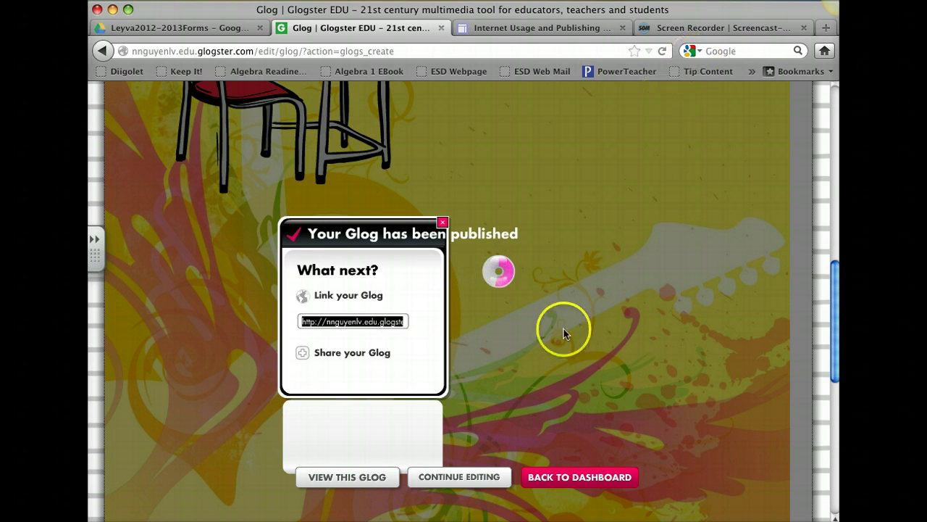
pyautogui.click(398, 487)
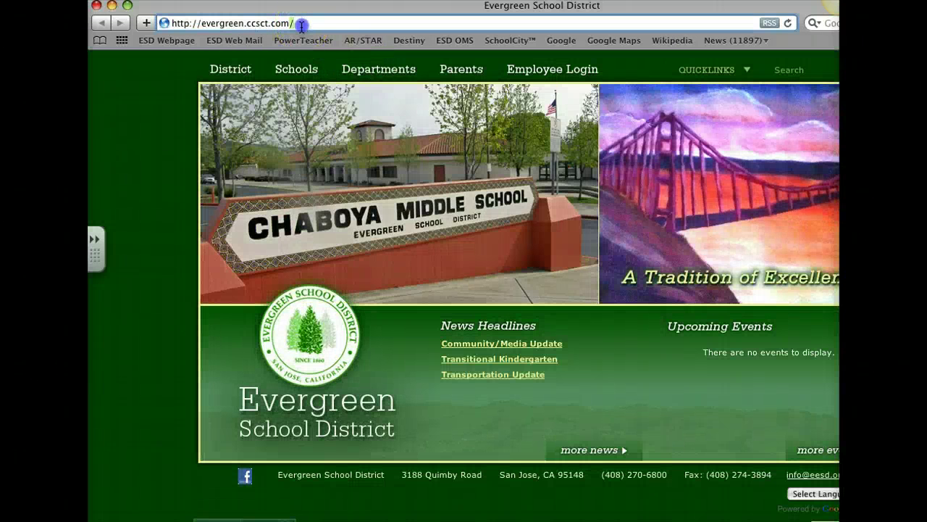
# Paste the published glog's link into Safari's address bar and load the glog
pyautogui.click(302, 23)
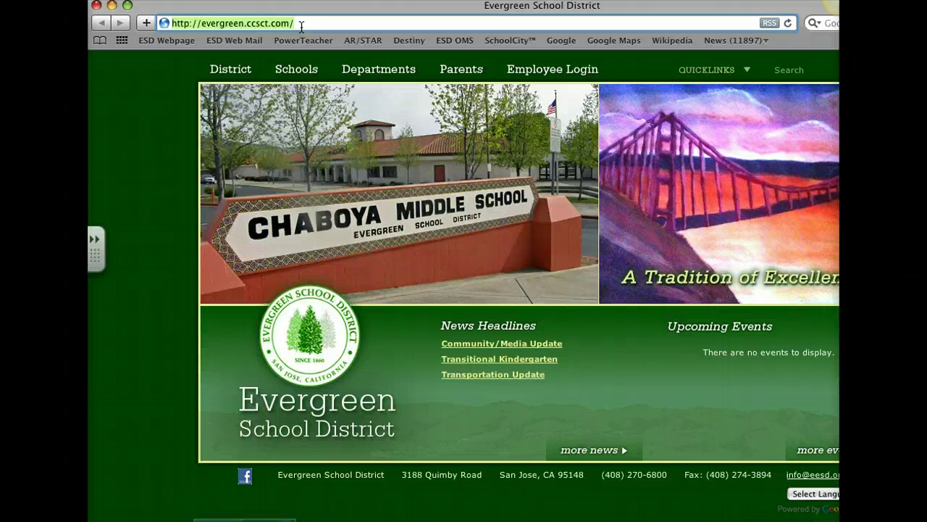
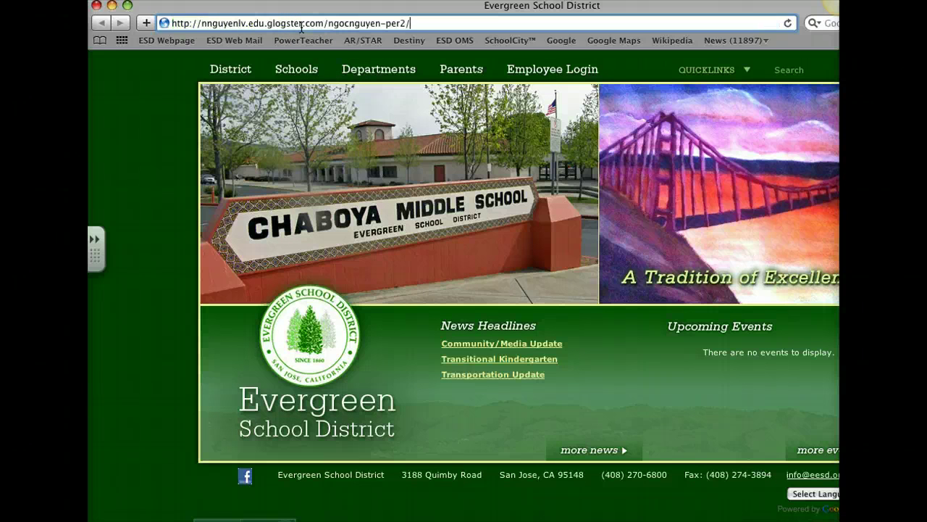
pyautogui.click(368, 41)
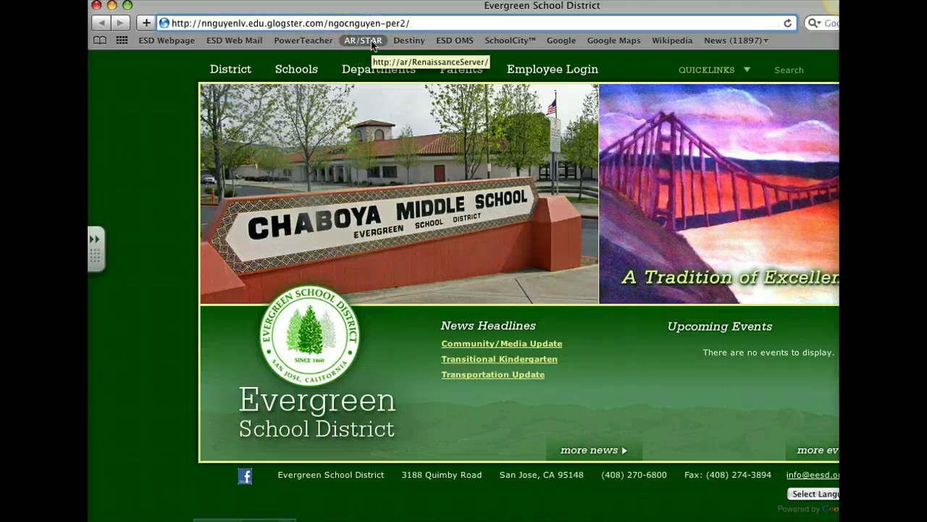
pyautogui.press('Return')
pyautogui.click(279, 238)
pyautogui.click(142, 477)
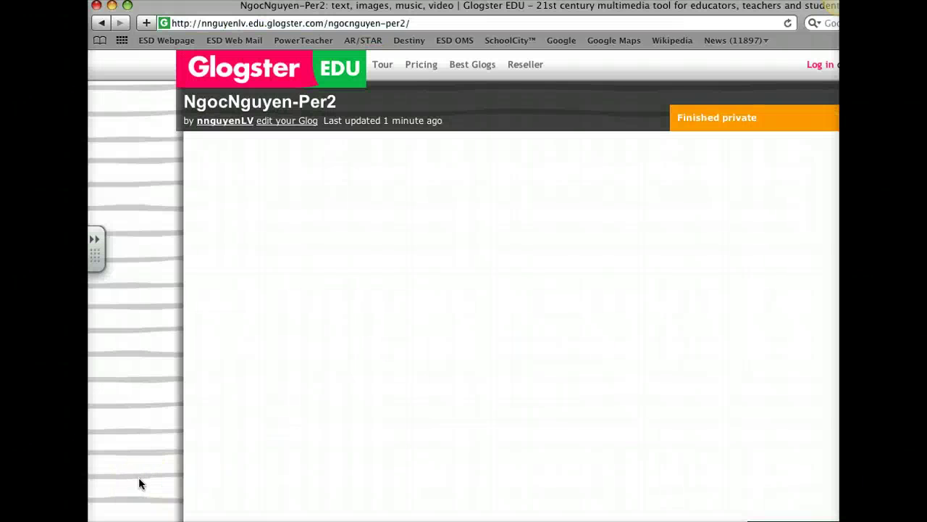
pyautogui.click(457, 420)
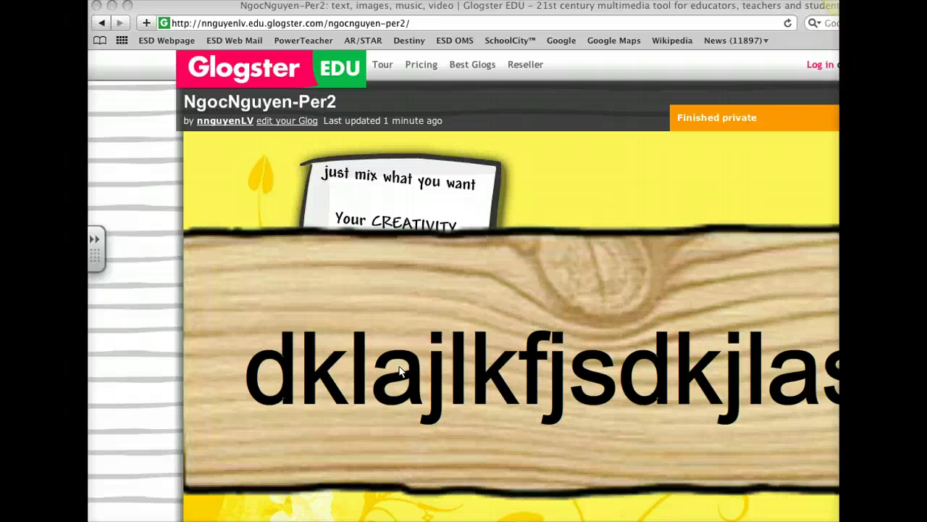
# Select the glog's full web address, then close the Safari window
pyautogui.click(402, 371)
pyautogui.click(408, 24)
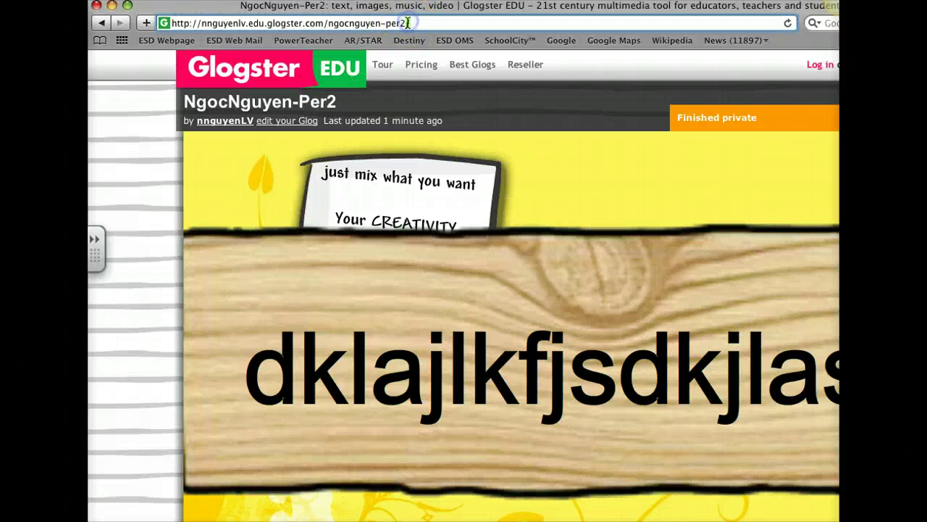
pyautogui.moveTo(408, 24); pyautogui.dragTo(223, 22)
pyautogui.press('super+c')
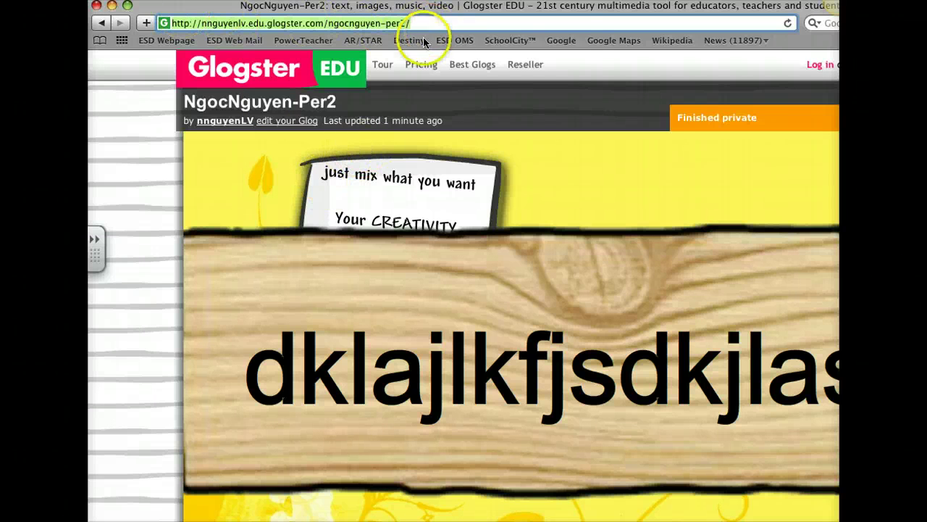
pyautogui.click(97, 5)
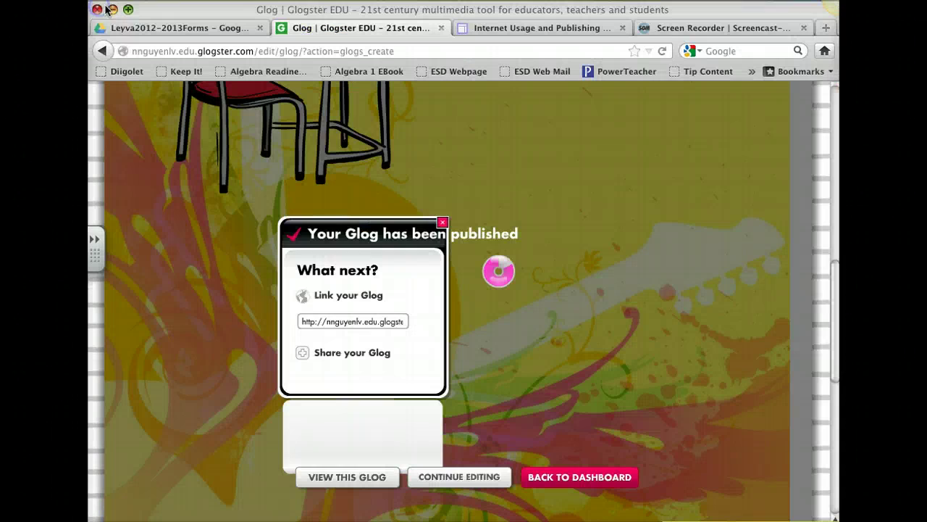
# Go to the Google home page in a new tab
pyautogui.click(824, 28)
pyautogui.write('google.')
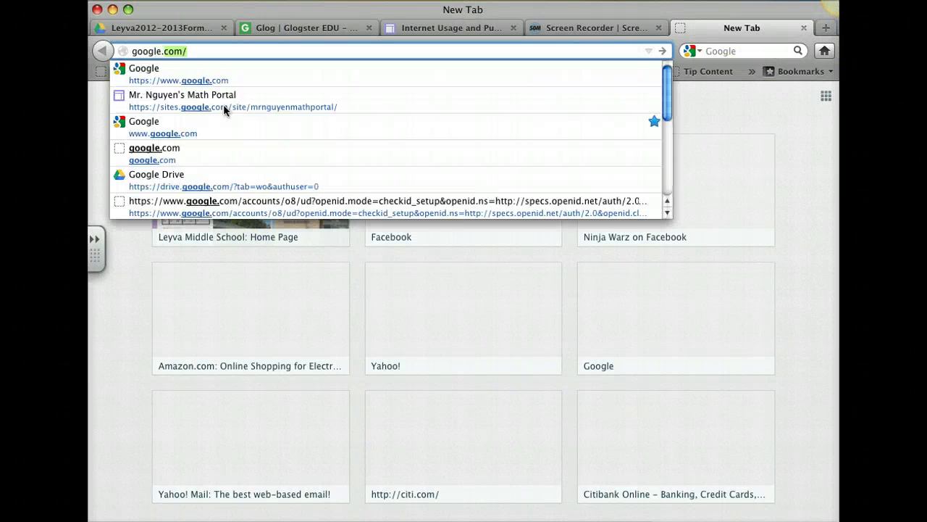
pyautogui.press('Return')
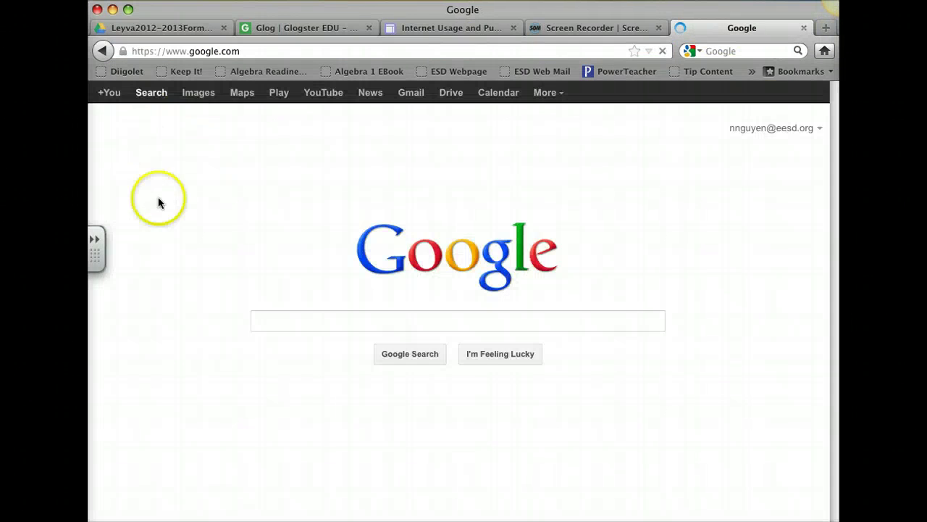
# Search Google for 'qr code' and open the 'QR Code Generator: QR Stuff' result
pyautogui.click(362, 321)
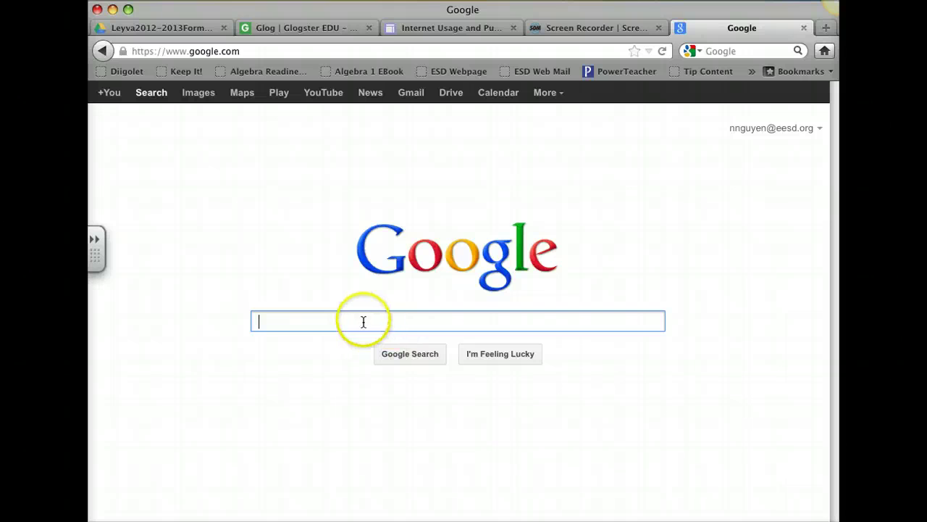
pyautogui.write('qr code')
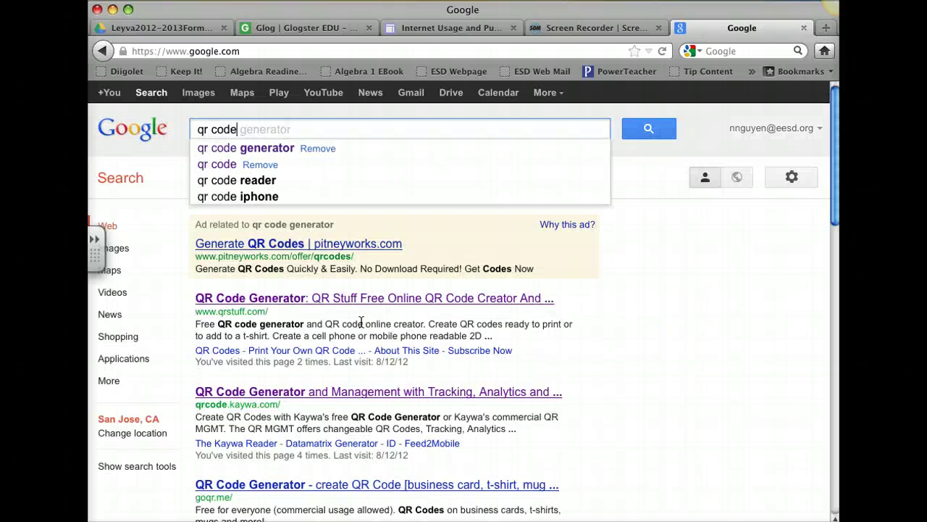
pyautogui.press('Return')
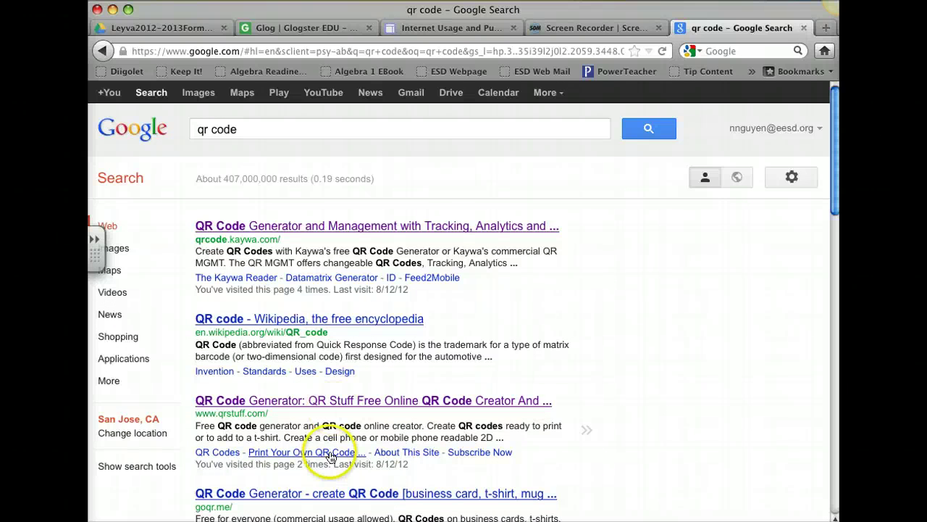
pyautogui.scroll(-3, 368, 391)
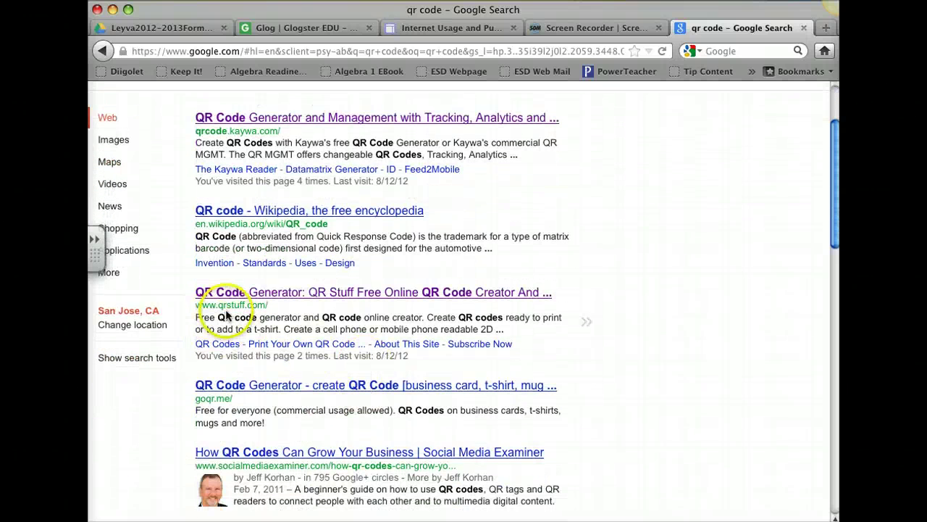
pyautogui.click(281, 293)
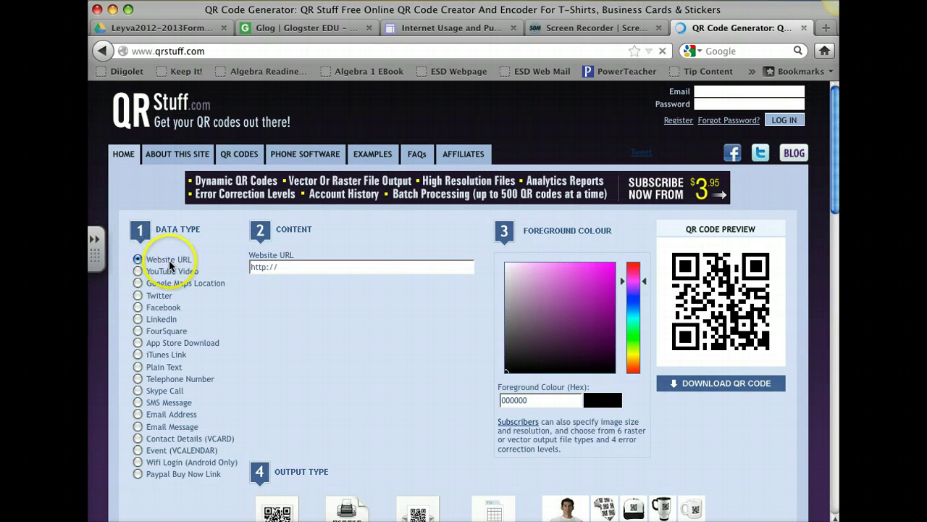
# Paste the glog's link as the Website URL and set the foreground colour to dark green 1c4011
pyautogui.click(273, 268)
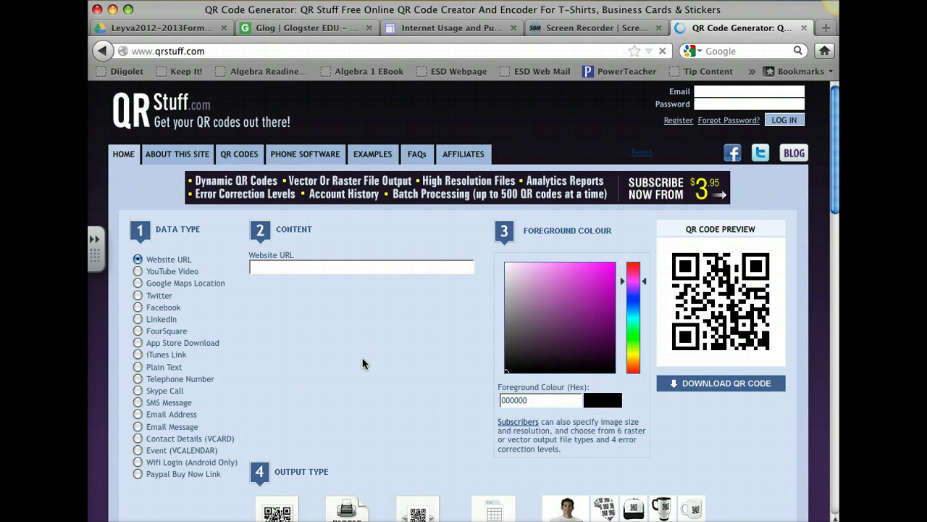
pyautogui.press('super+v')
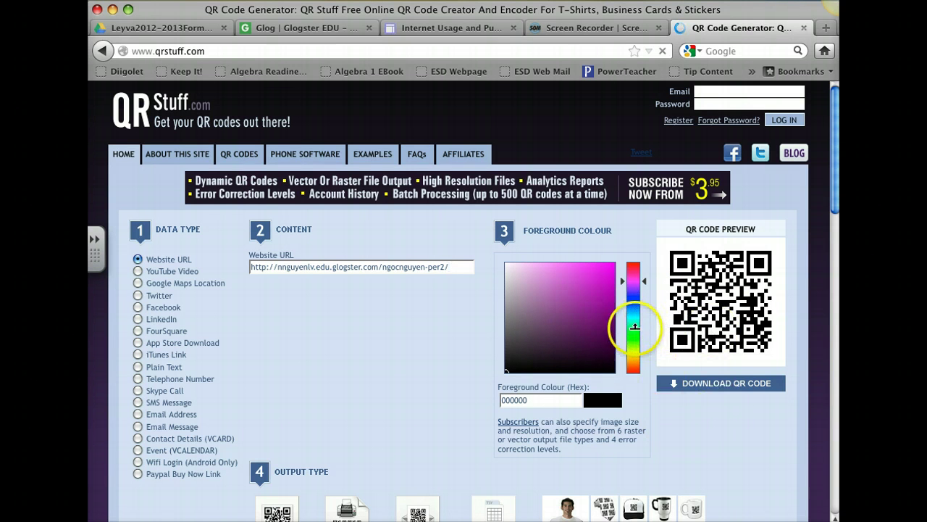
pyautogui.click(635, 339)
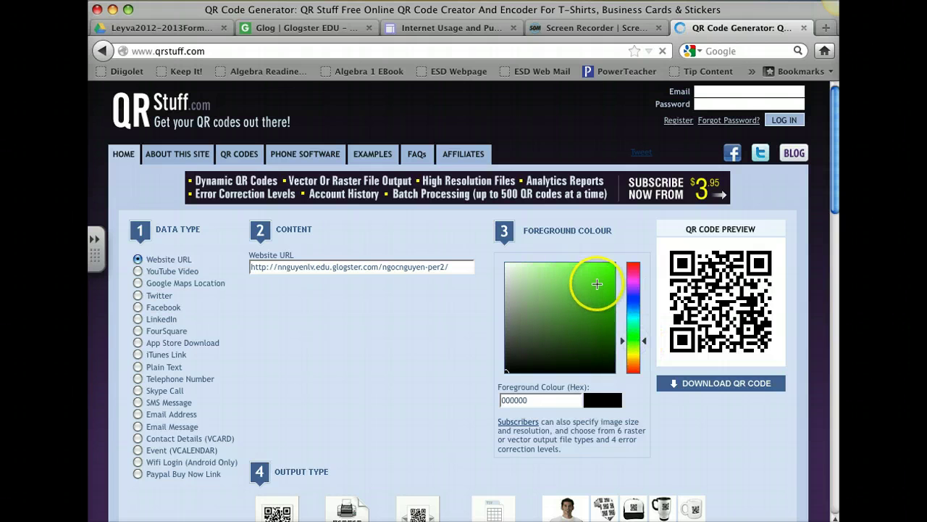
pyautogui.click(601, 268)
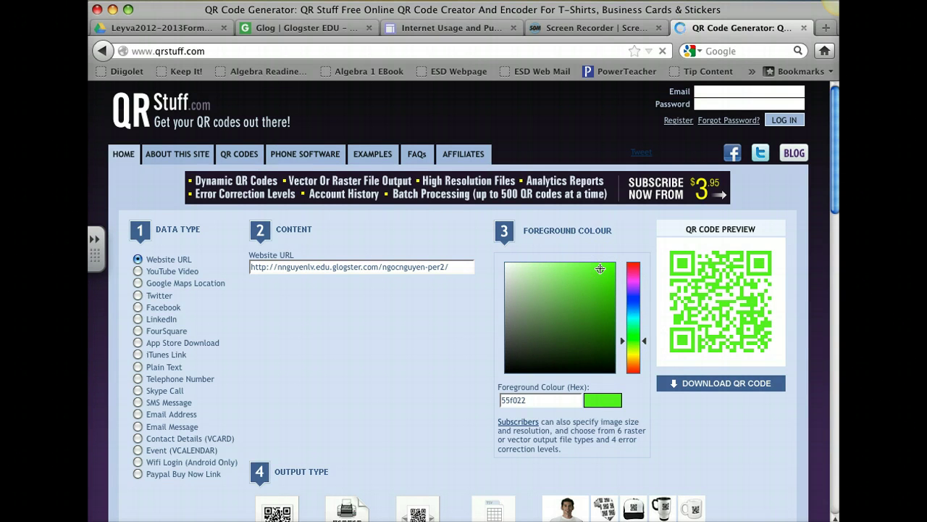
pyautogui.click(602, 286)
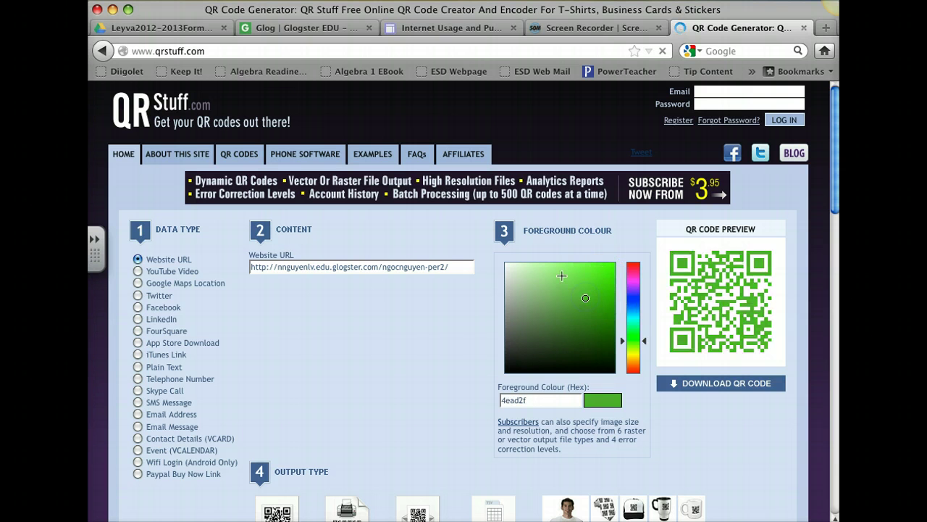
pyautogui.click(573, 274)
pyautogui.click(579, 298)
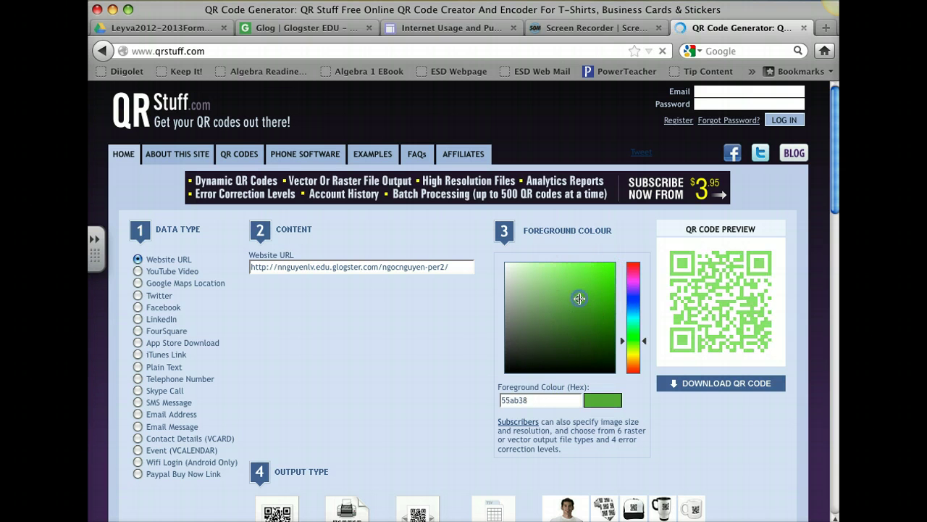
pyautogui.click(597, 357)
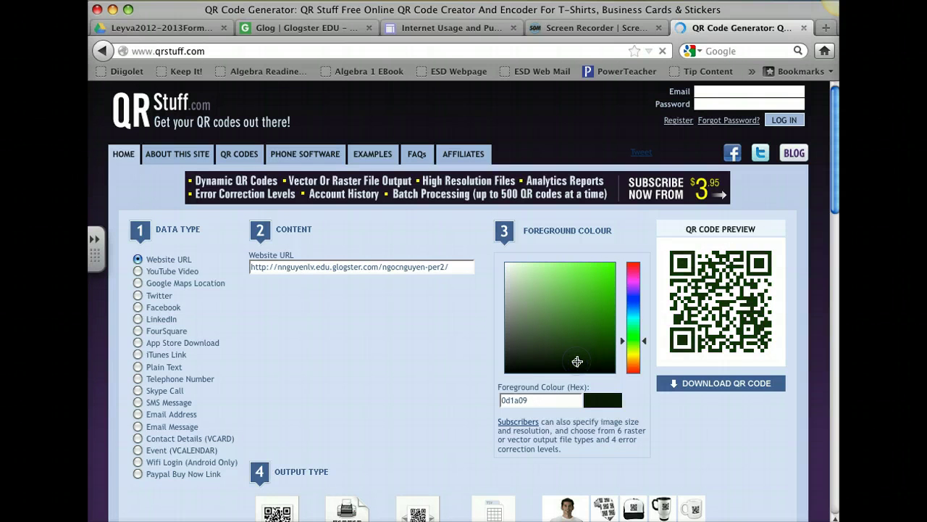
pyautogui.click(587, 345)
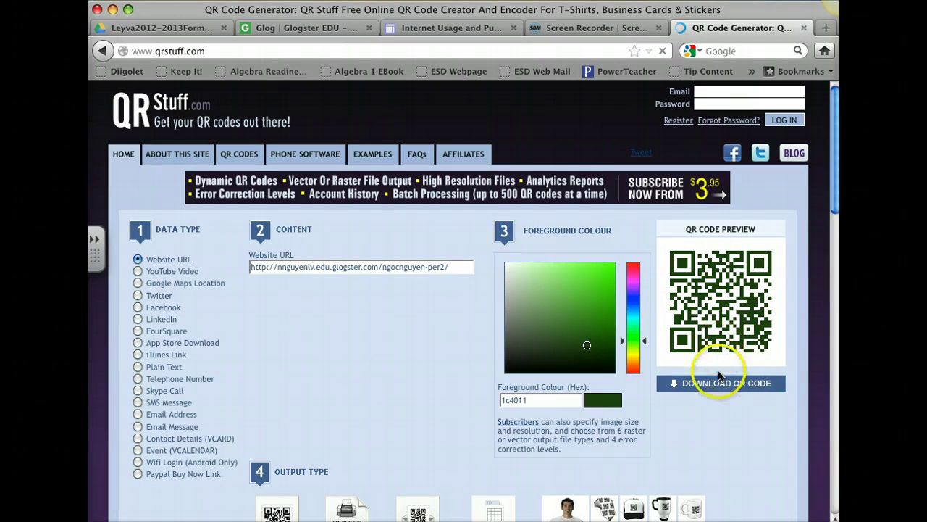
# Download the dark-green QR code, saving it as qrcode.8211133.png
pyautogui.click(714, 386)
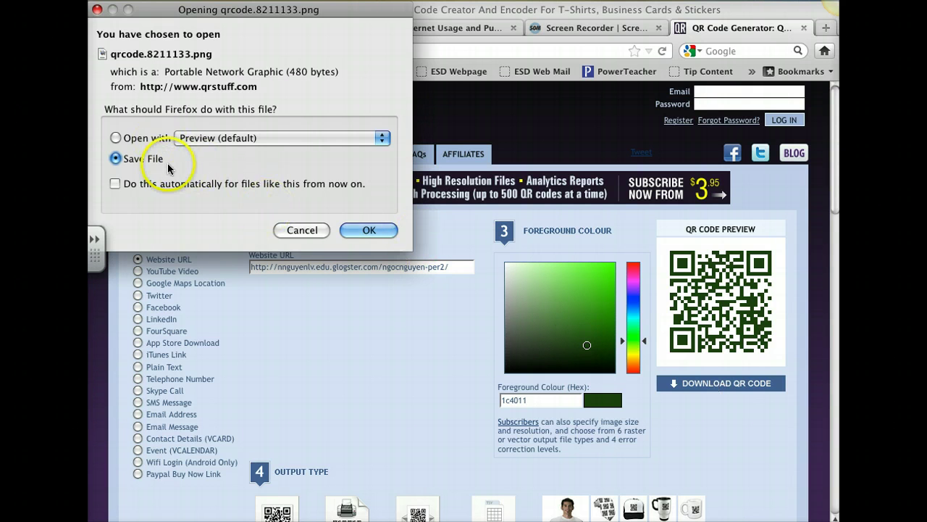
pyautogui.click(362, 230)
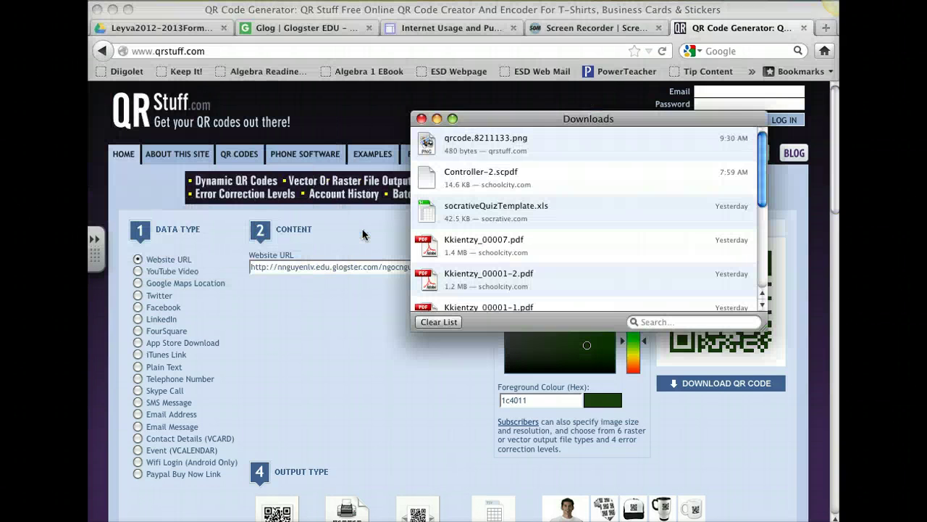
pyautogui.click(421, 119)
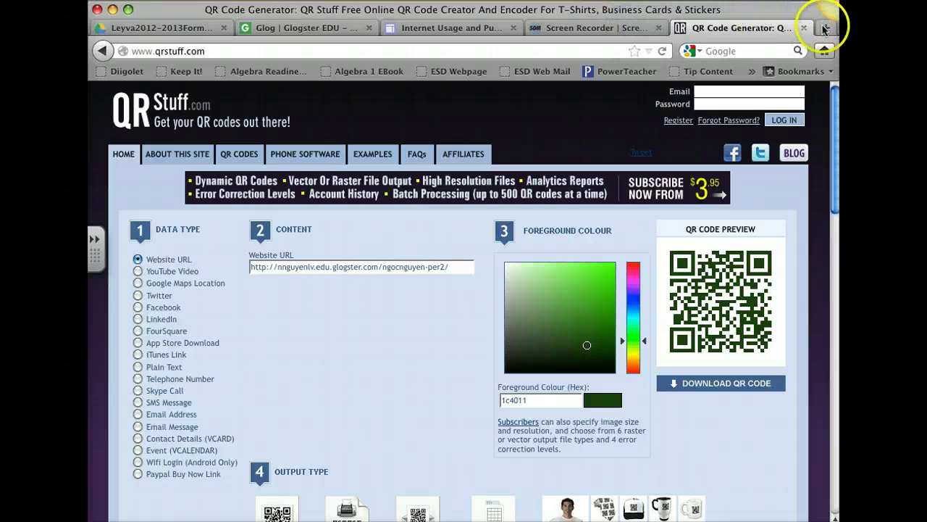
# Open the Leyva Middle School site in a new tab, log in to School Loop, and open LoopMail
pyautogui.click(826, 28)
pyautogui.write('leyva.schoolloop.com')
pyautogui.press('Return')
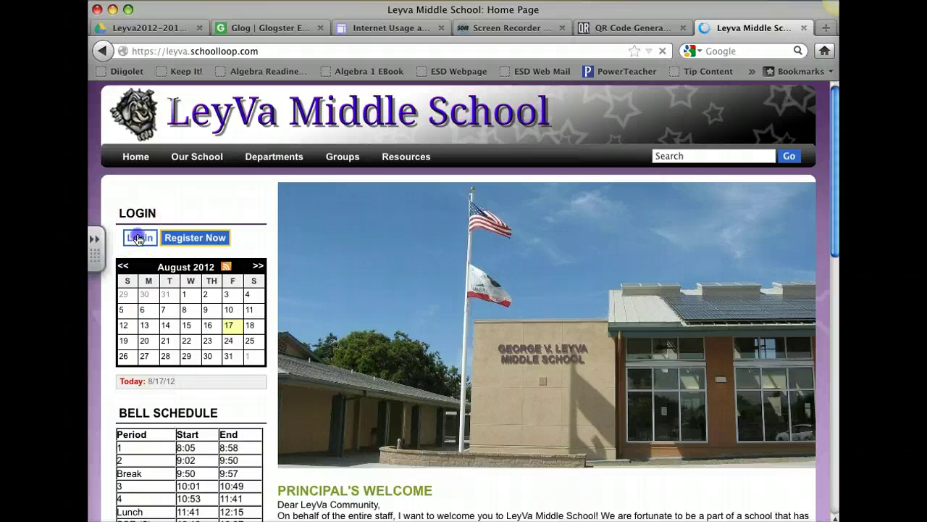
pyautogui.click(140, 238)
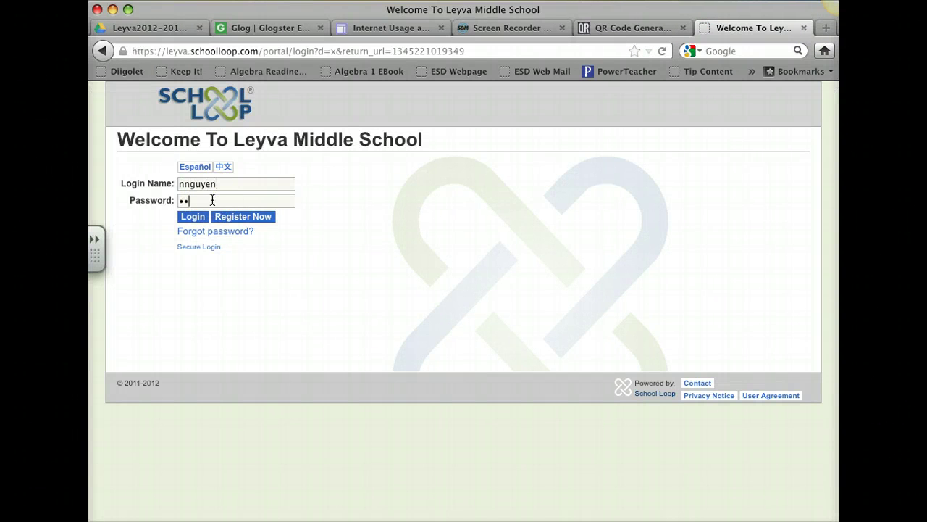
pyautogui.press('Return')
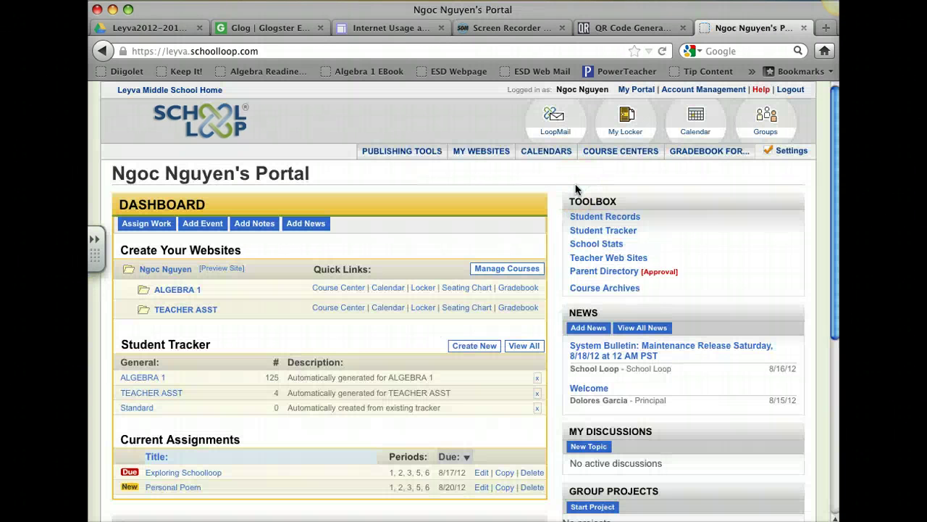
pyautogui.click(552, 123)
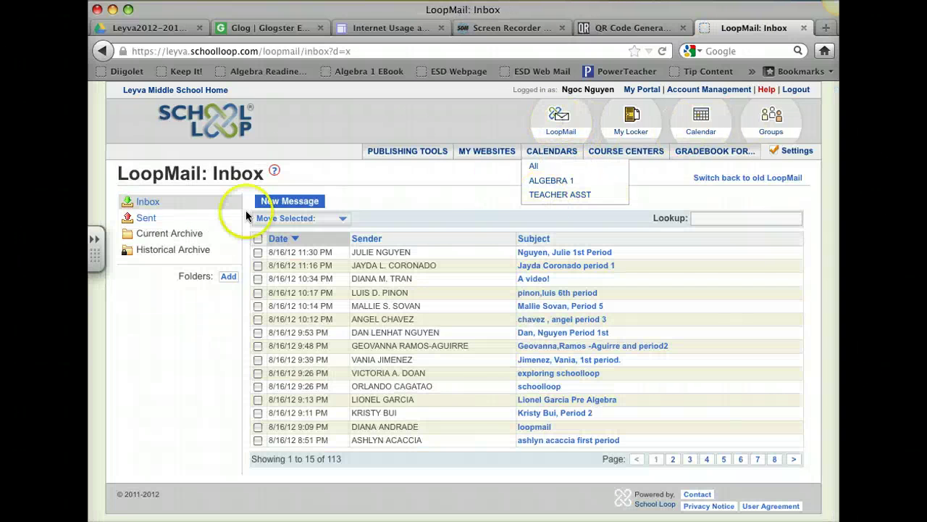
# Start a new LoopMail to the student, with the student's name and period 2 as subject
pyautogui.click(289, 203)
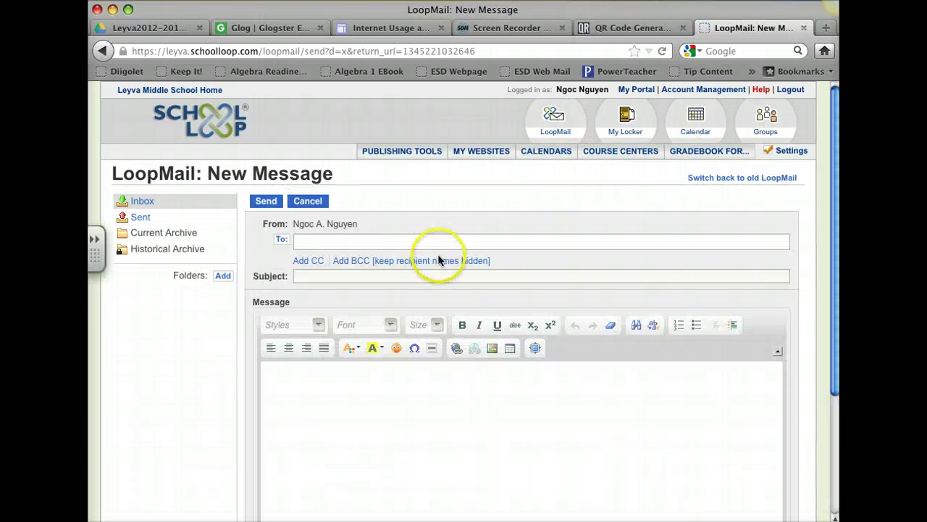
pyautogui.click(311, 243)
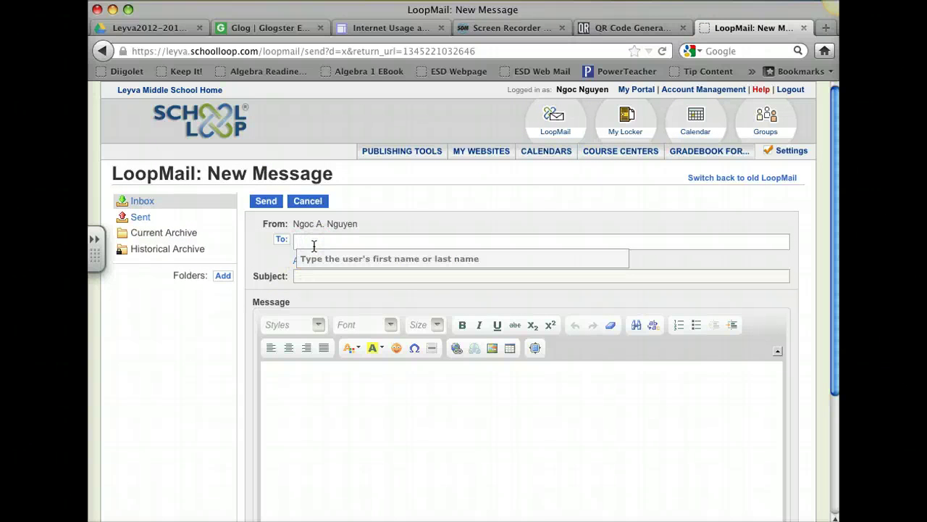
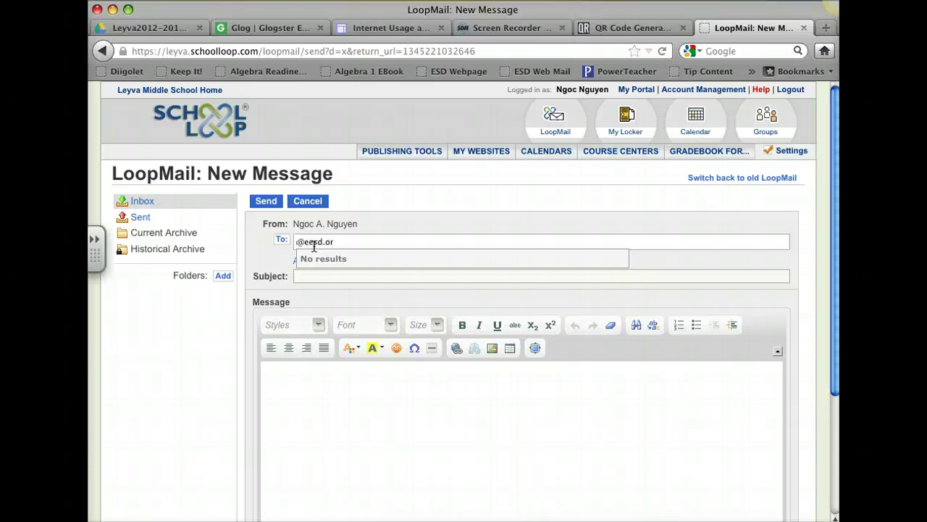
pyautogui.click(305, 276)
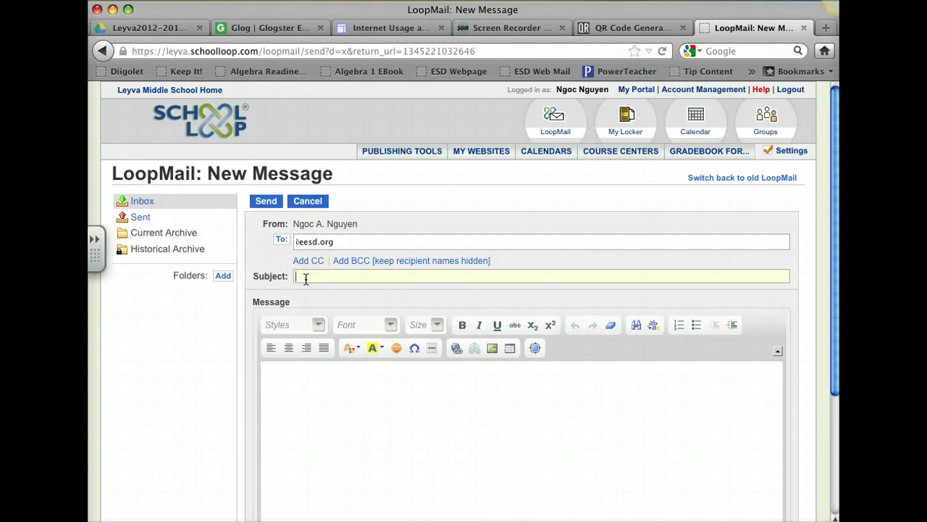
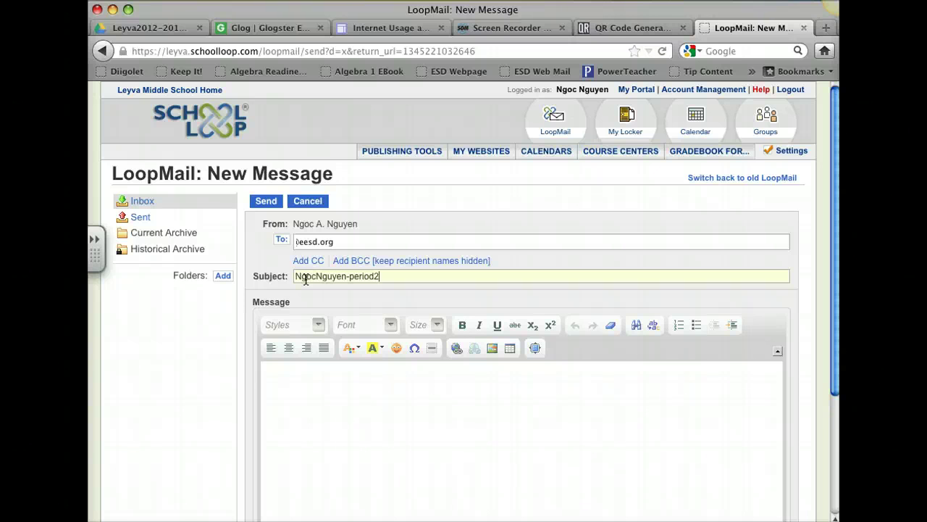
# Paste the published glog's Glogster link into the message body
pyautogui.click(277, 376)
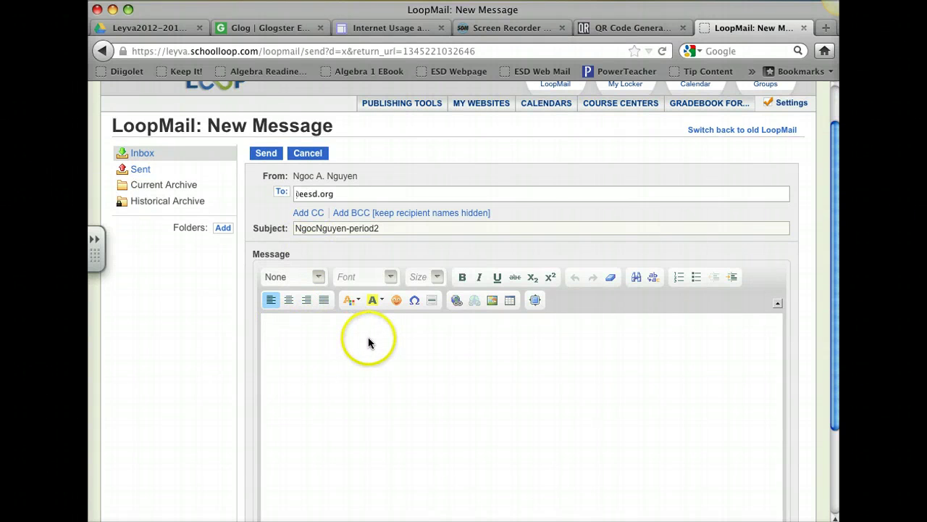
pyautogui.scroll(-2, 369, 344)
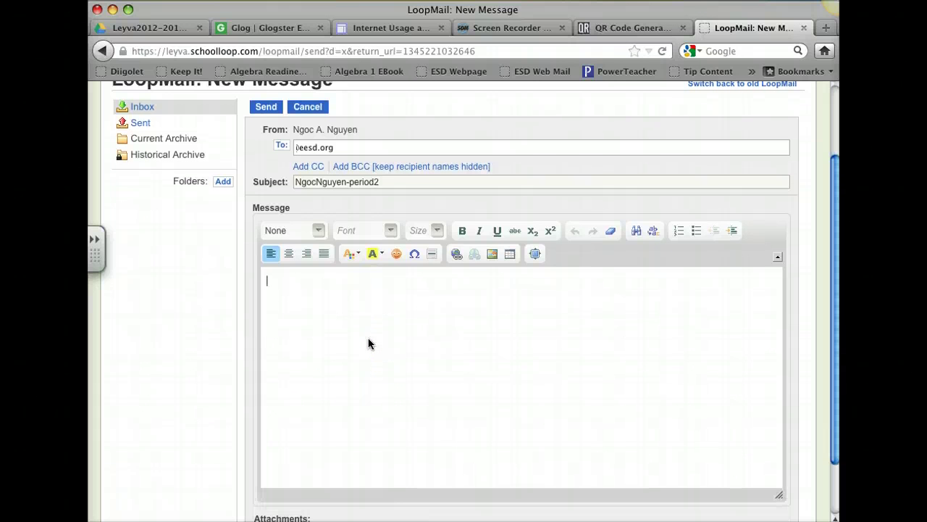
pyautogui.click(440, 372)
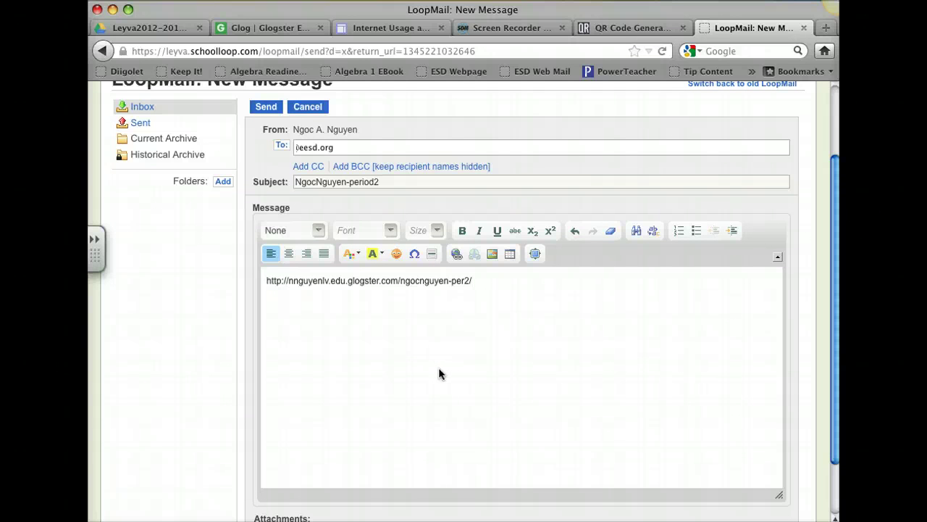
pyautogui.scroll(-3, 437, 375)
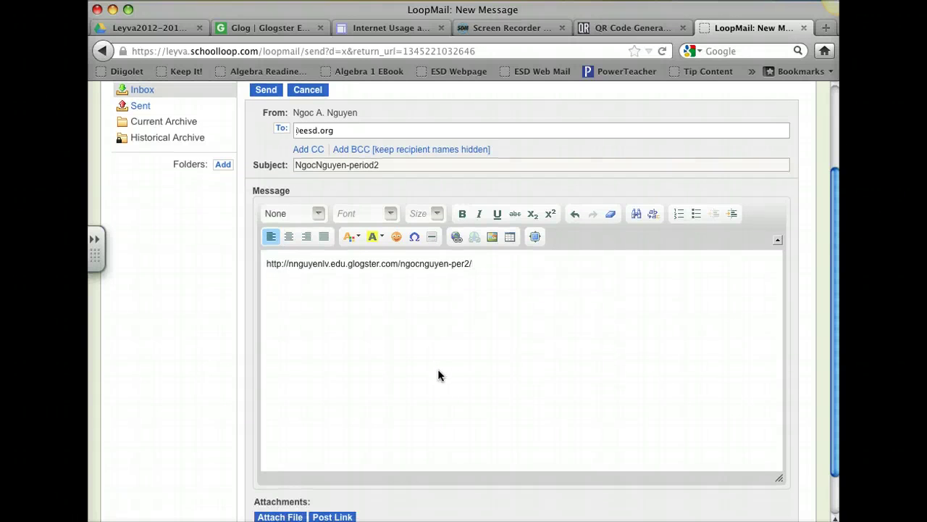
pyautogui.click(274, 495)
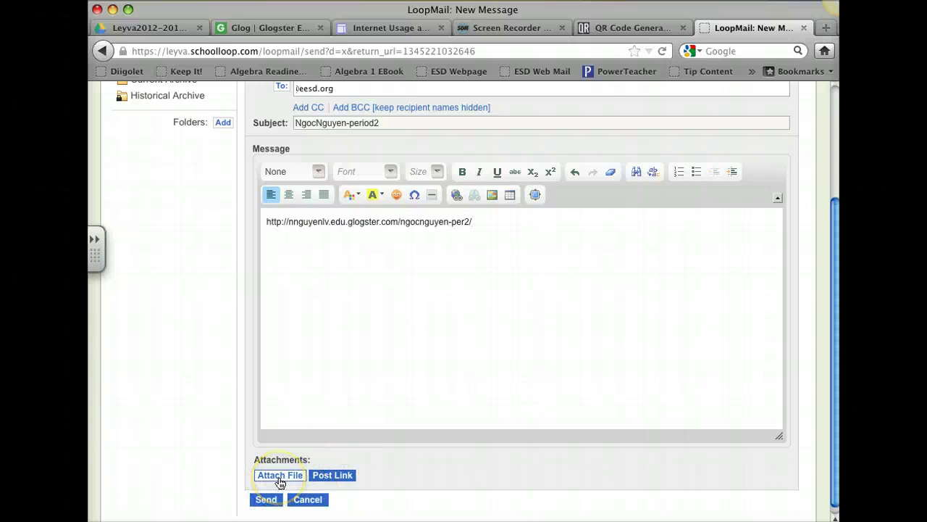
# Open the LoopMail attachment page and browse to the Desktop
pyautogui.click(280, 479)
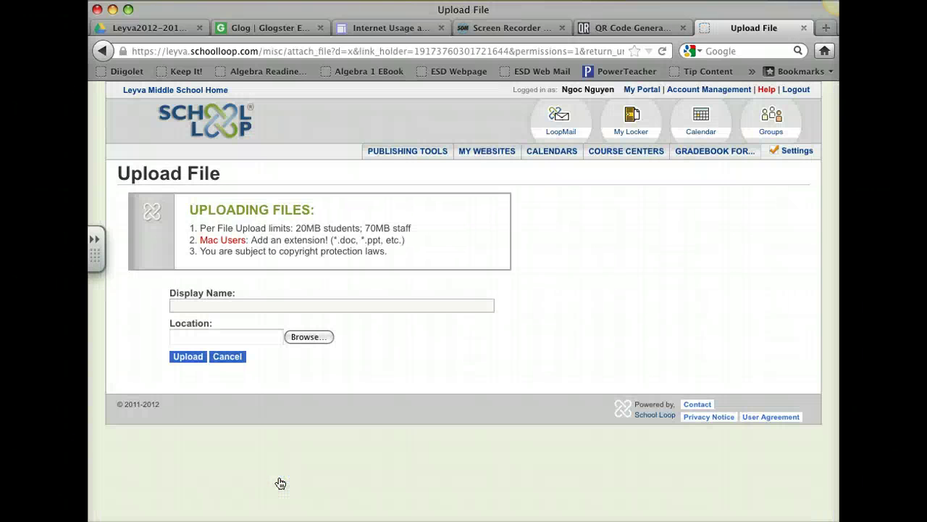
pyautogui.click(309, 339)
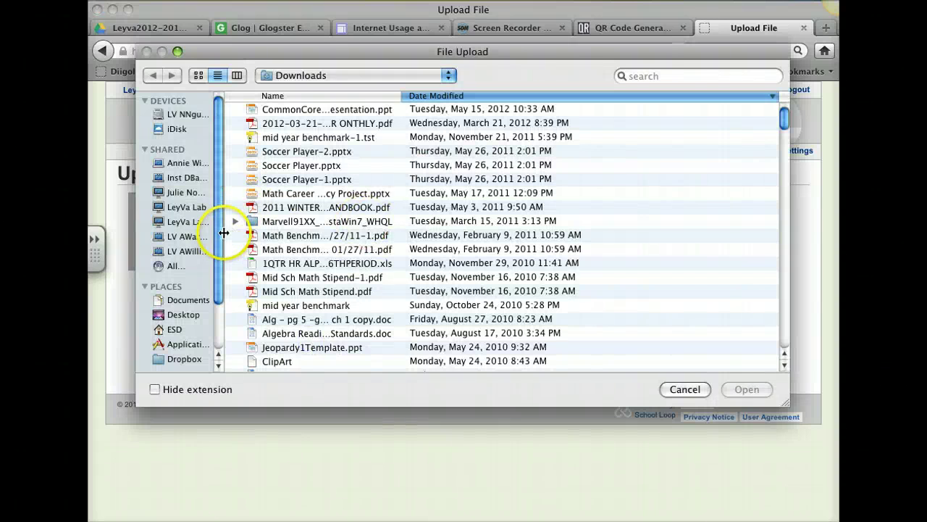
pyautogui.scroll(-3, 207, 264)
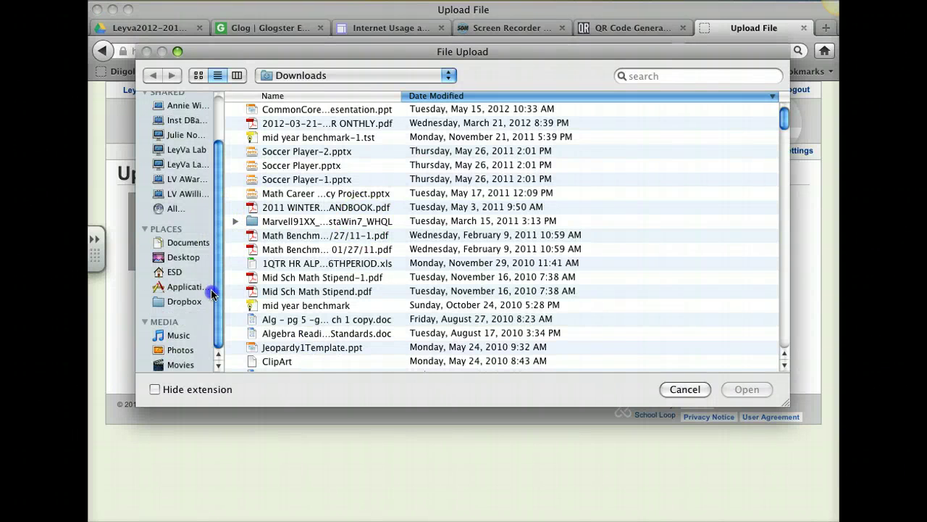
pyautogui.click(187, 259)
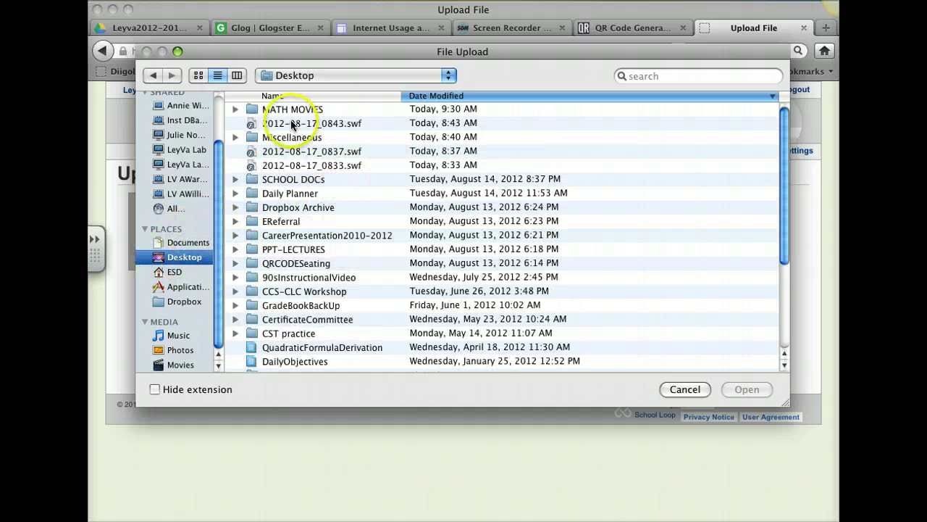
# Choose qrcode.8210231.png from the Miscellaneous folder and upload it to the message
pyautogui.scroll(-5, 283, 225)
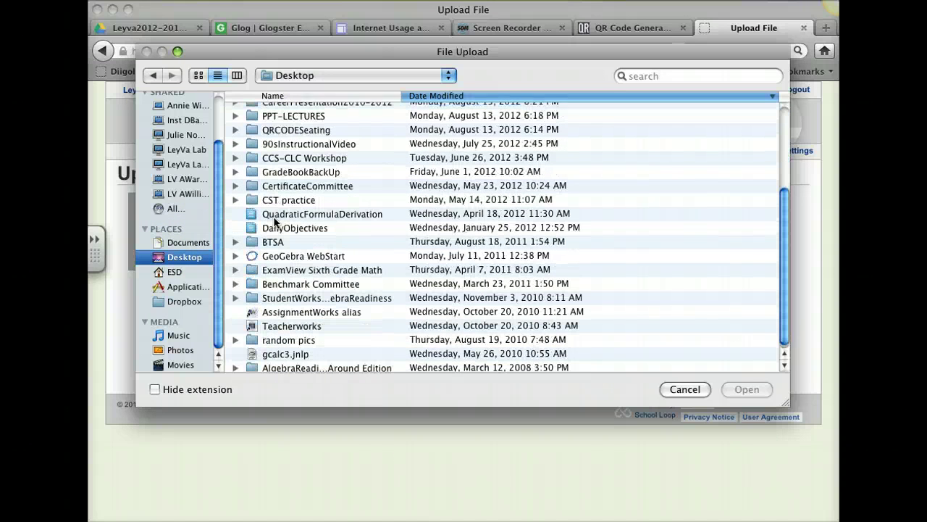
pyautogui.scroll(4, 297, 303)
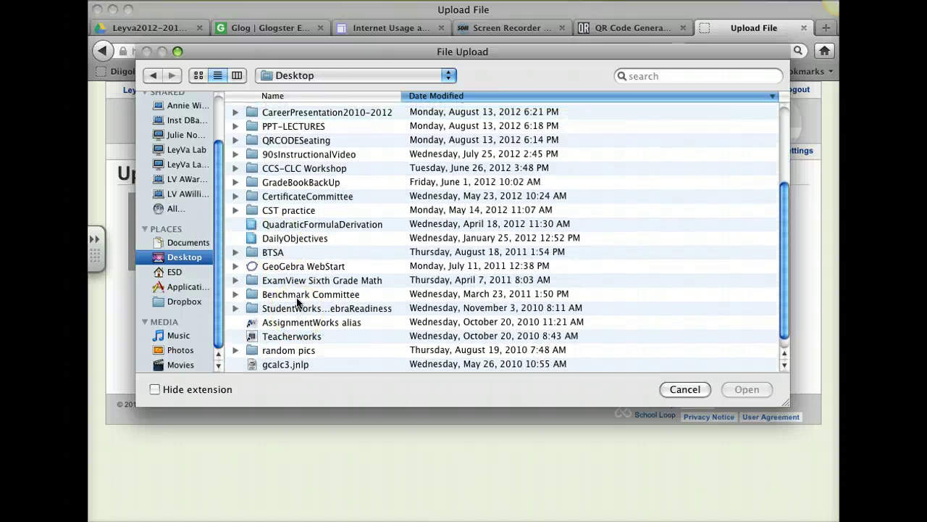
pyautogui.scroll(2, 297, 303)
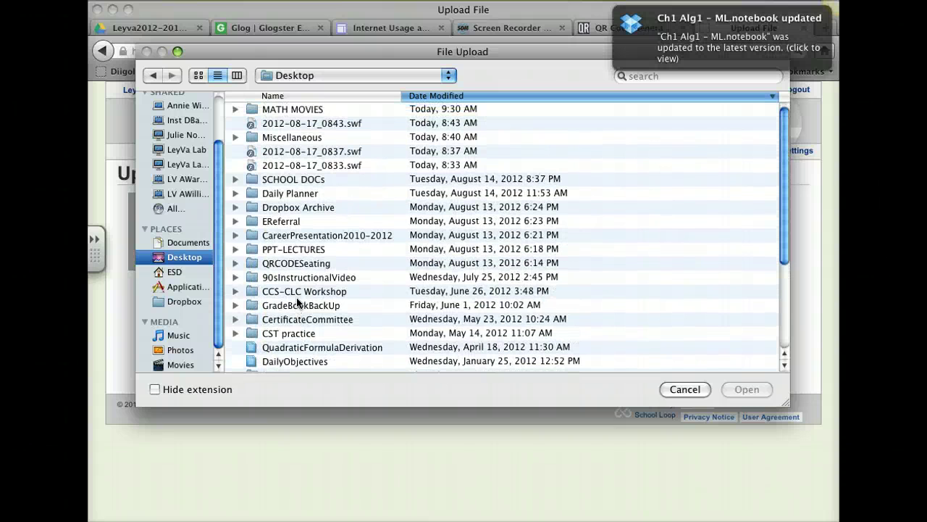
pyautogui.click(236, 137)
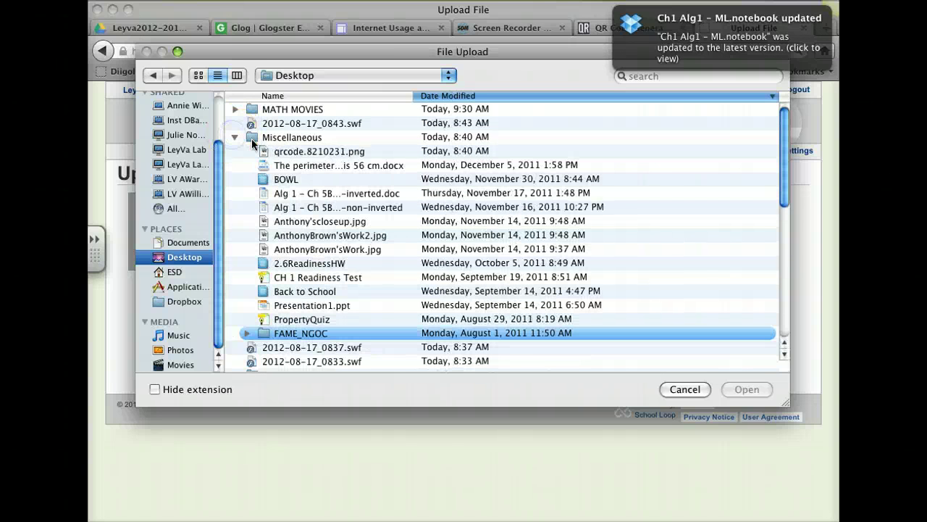
pyautogui.click(308, 153)
pyautogui.click(747, 389)
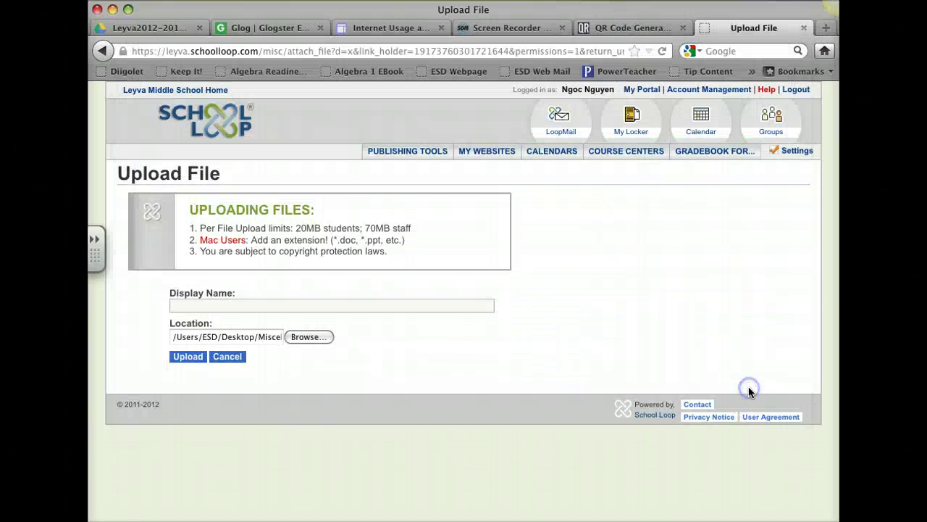
pyautogui.click(182, 358)
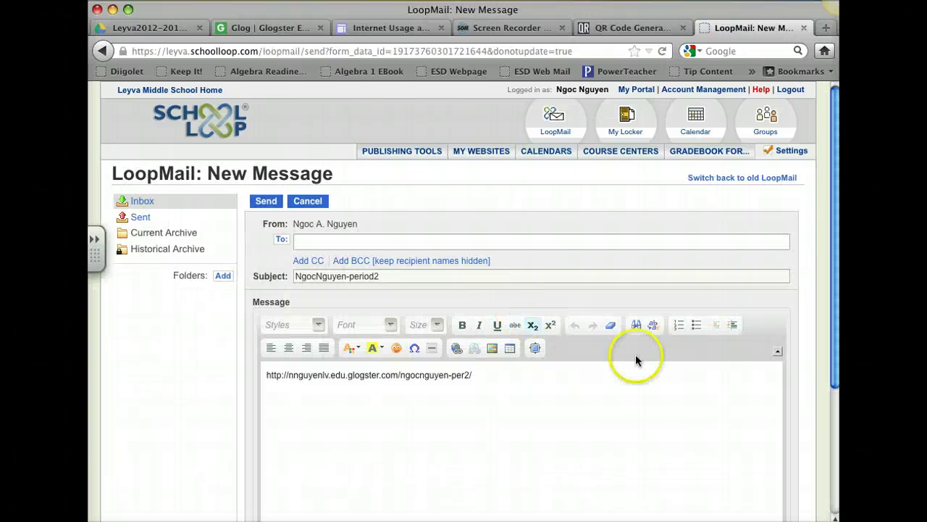
pyautogui.scroll(-3, 638, 359)
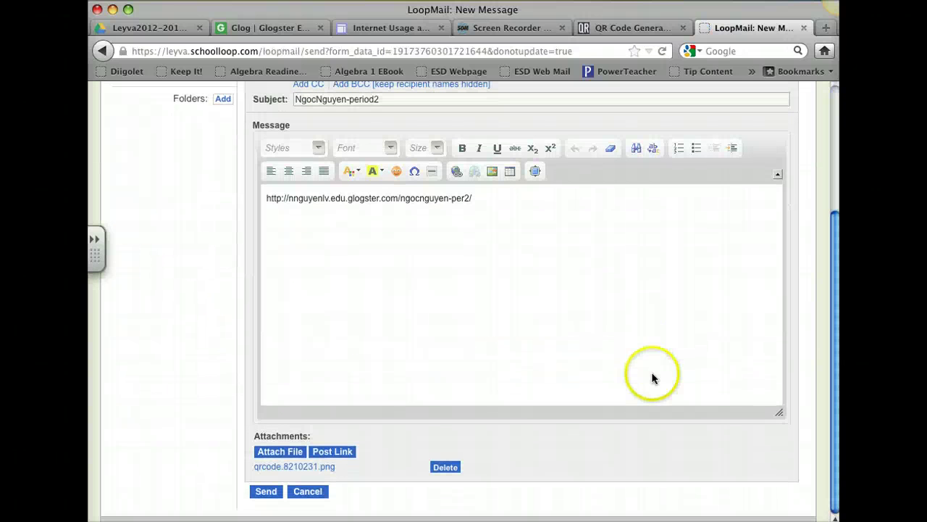
pyautogui.click(288, 469)
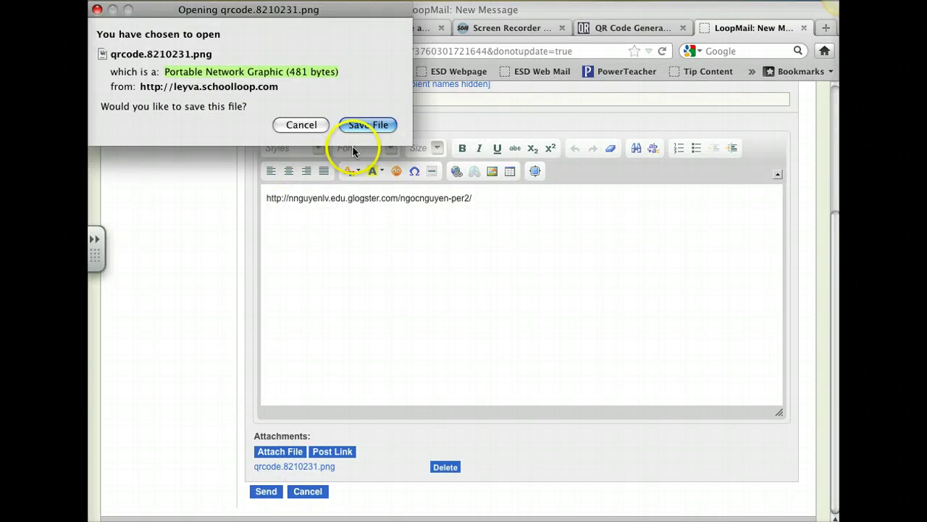
pyautogui.click(301, 125)
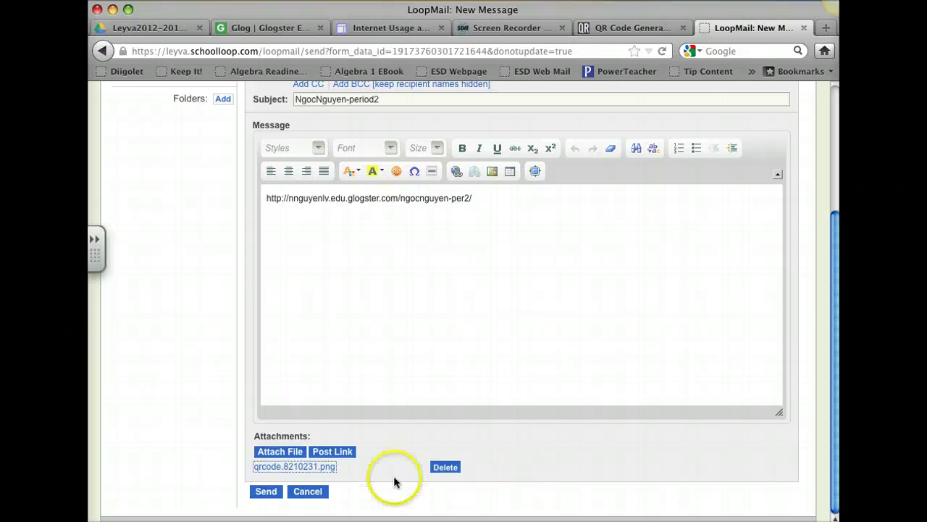
pyautogui.click(264, 492)
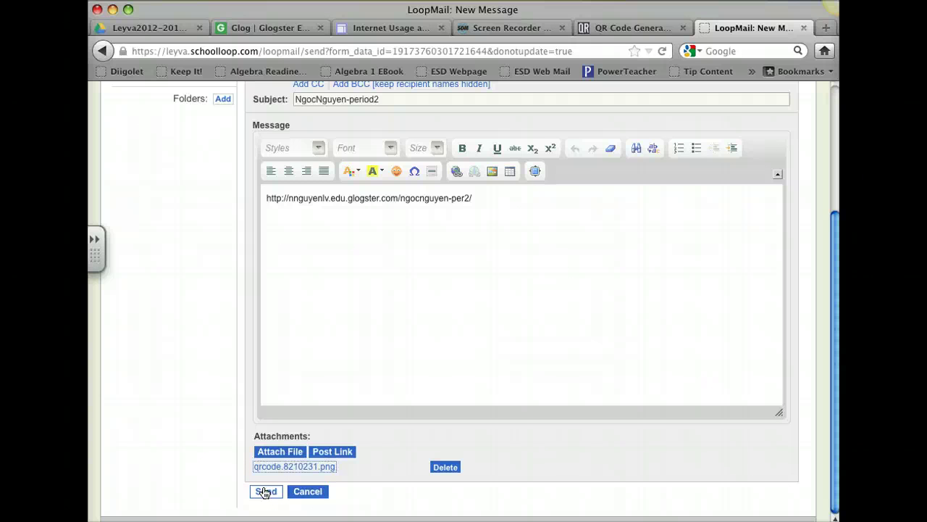
pyautogui.click(265, 491)
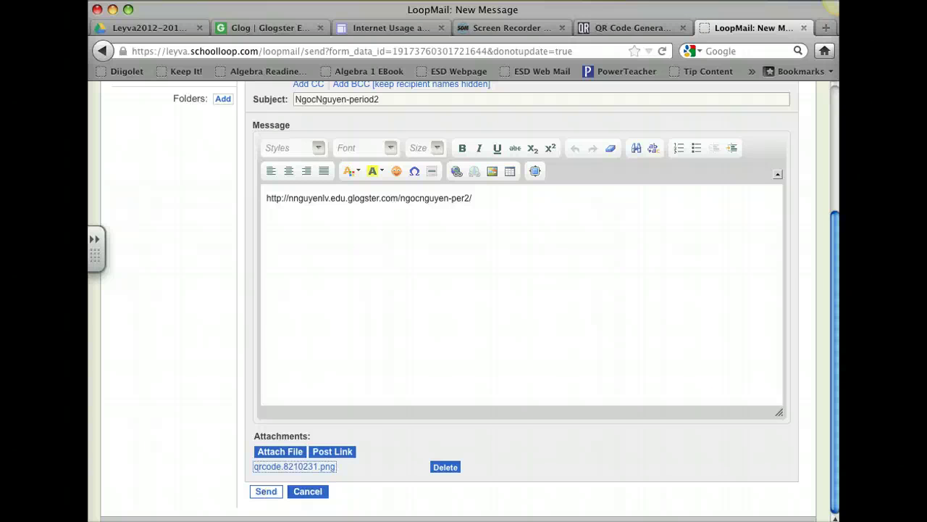